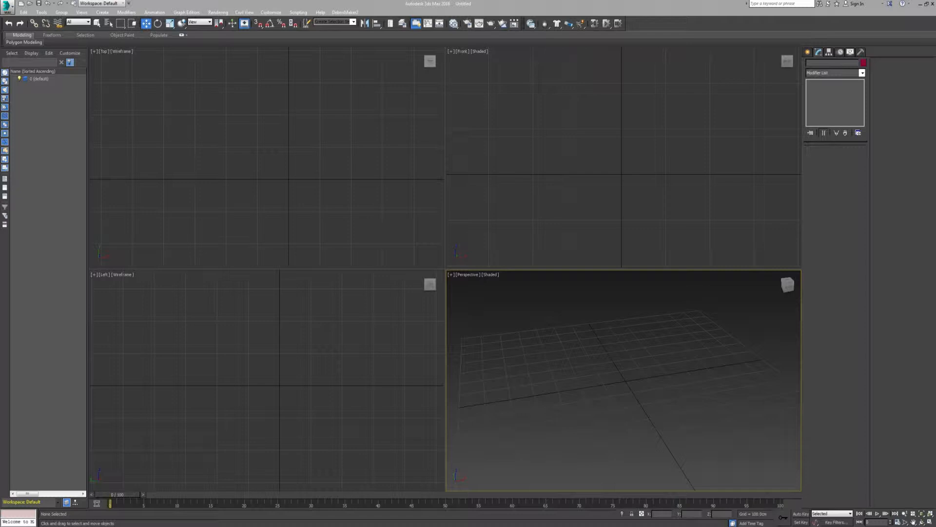
- Draw a plane about 427 cm wide and 212 cm long in the Front view
middle_drag(588, 188, 580, 193)
scroll(580, 193, down, 3)
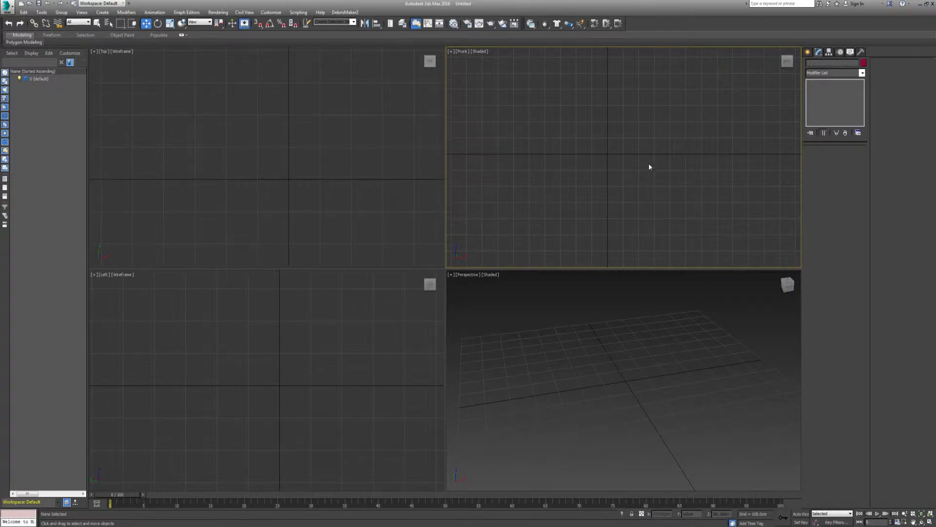
scroll(651, 176, up, 2)
scroll(640, 195, down, 3)
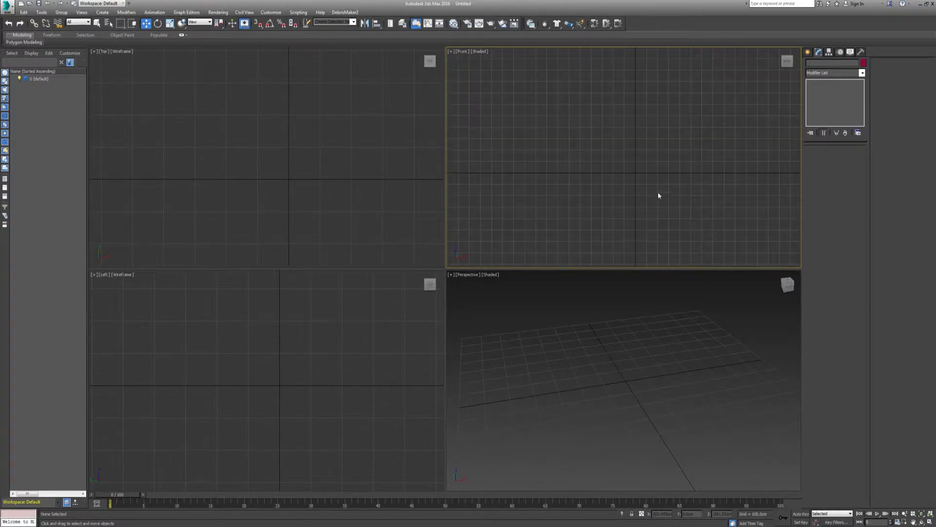
scroll(644, 208, up, 2)
middle_drag(638, 178, 634, 195)
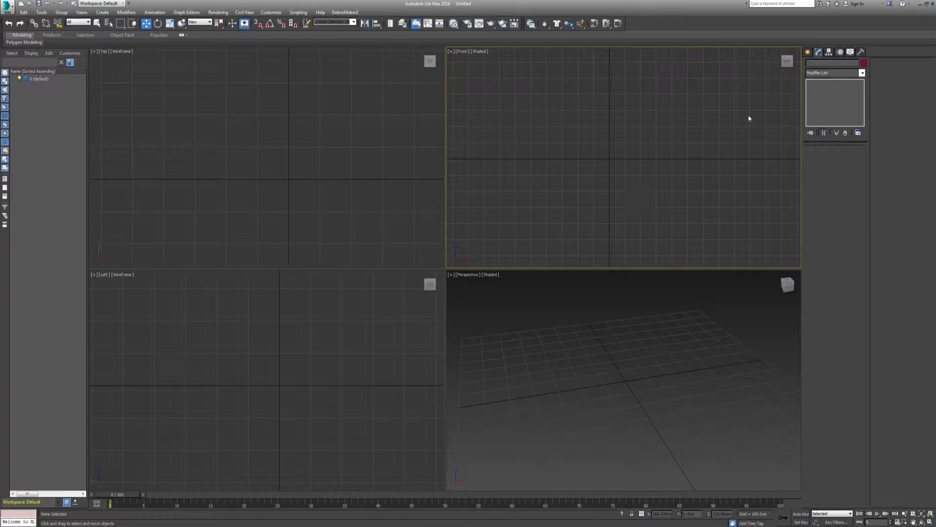
click(807, 51)
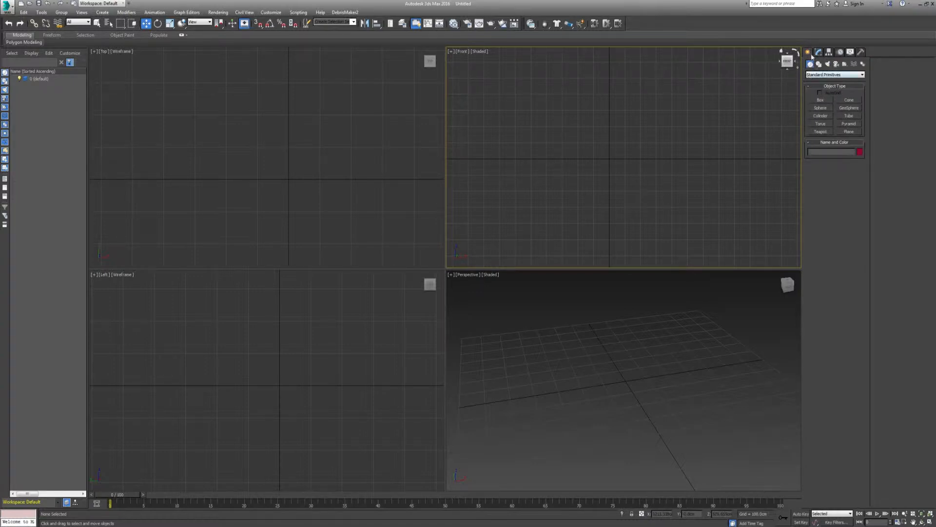
click(851, 133)
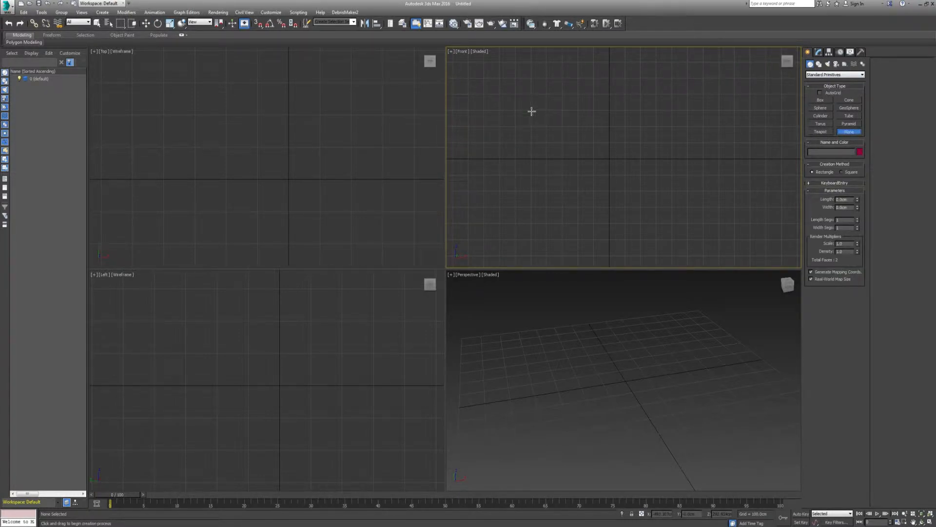
drag(531, 111, 598, 146)
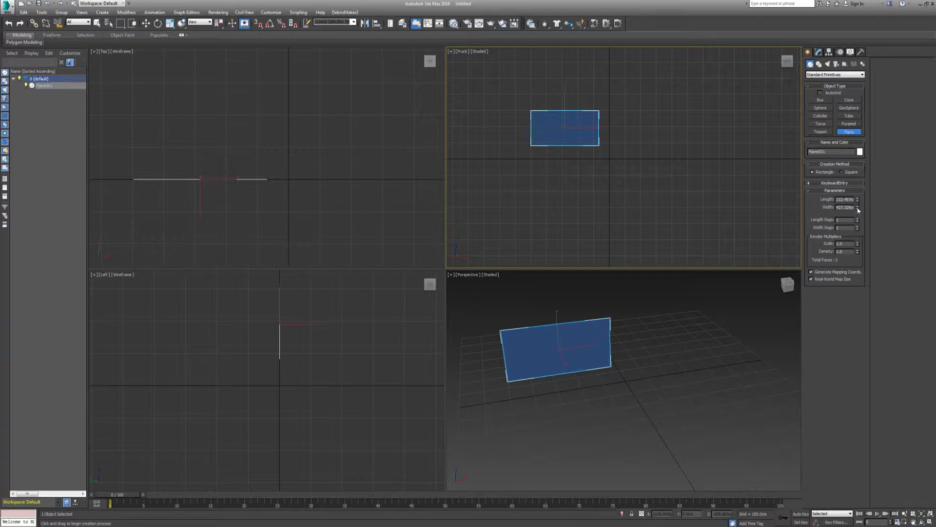
- Move the plane to the world origin, with its X and Z positions set to exactly 0
middle_drag(587, 139, 582, 154)
key(w)
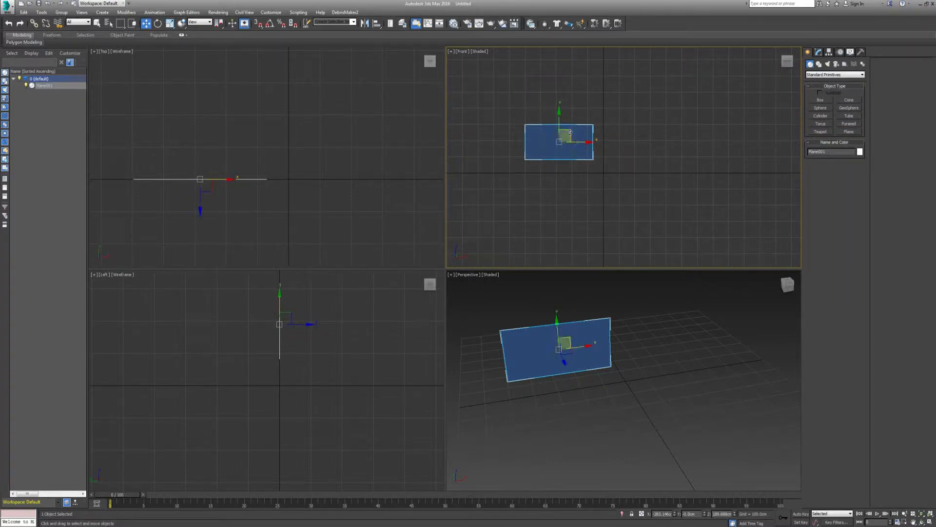
drag(566, 137, 610, 167)
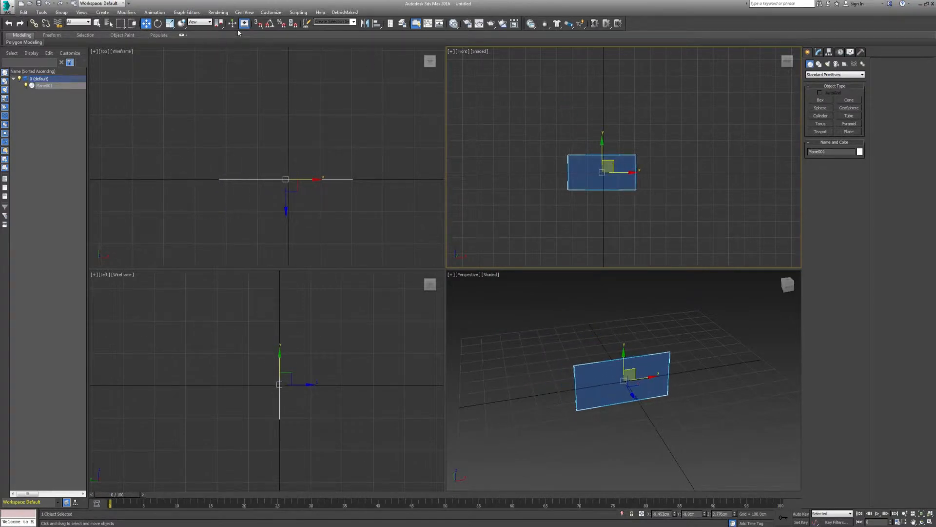
right_click(145, 25)
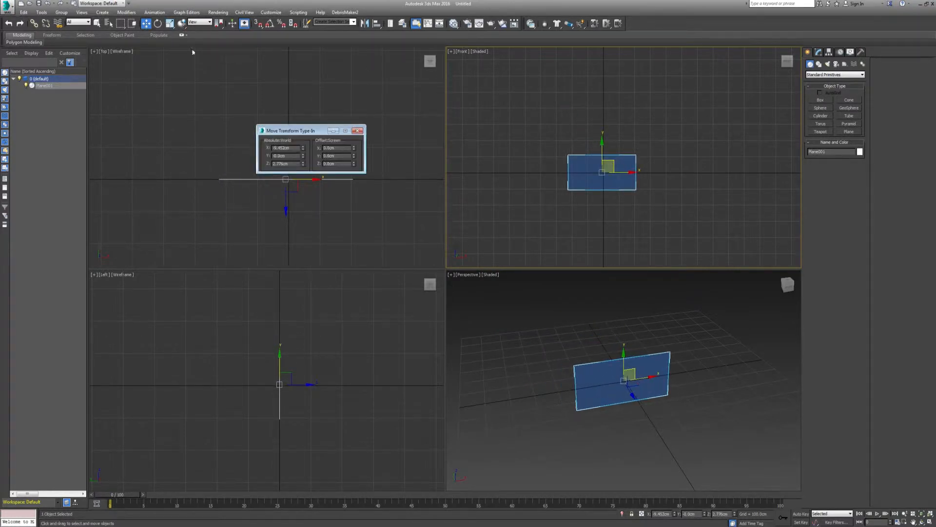
right_click(303, 147)
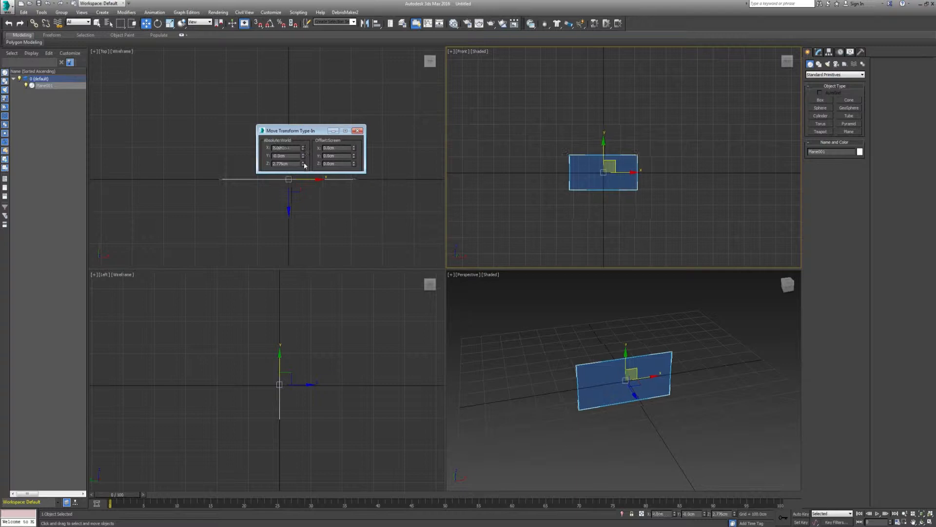
right_click(303, 165)
click(357, 131)
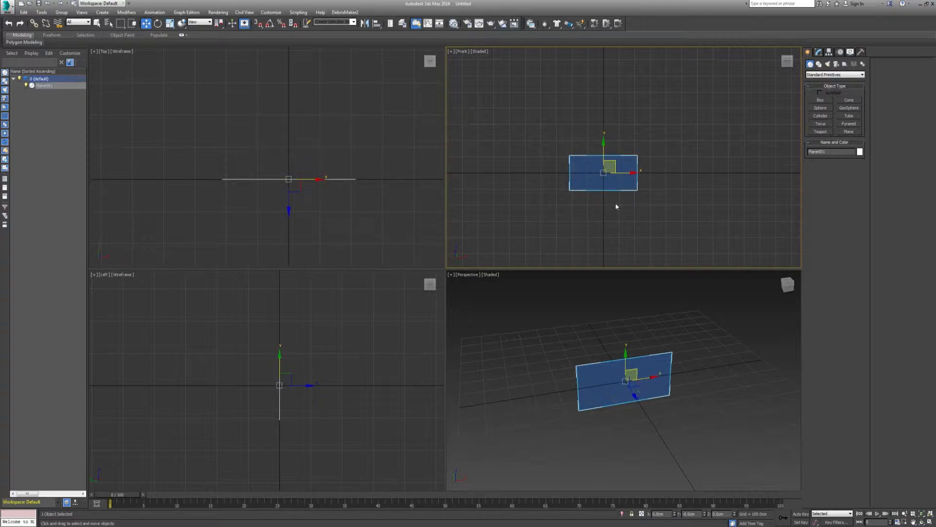
- Open the Slate Material Editor and add a new Standard material to its node view
key(z)
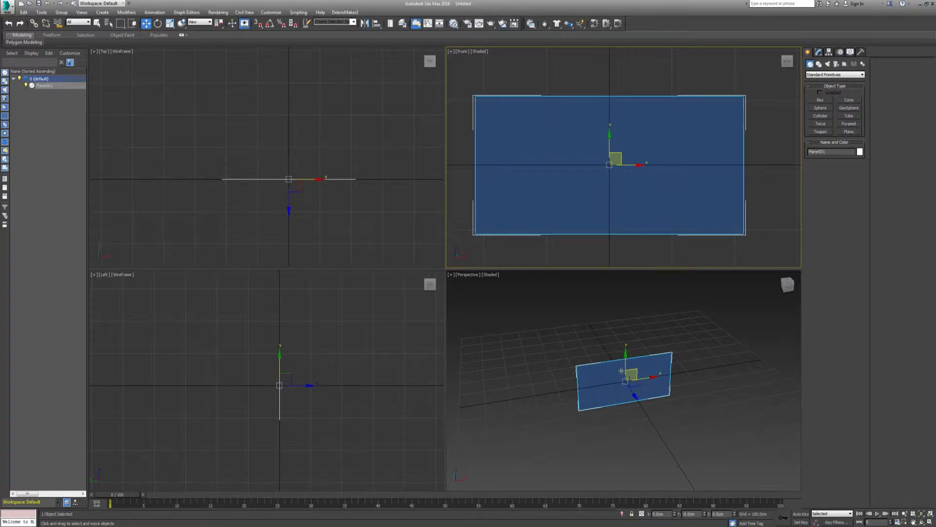
click(621, 371)
key(m)
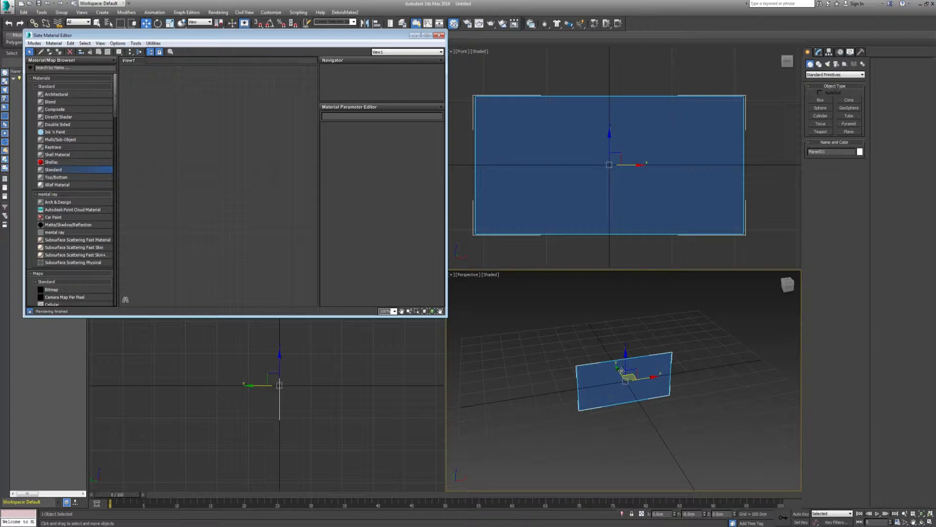
key(ctrl+p)
key(s)
drag(89, 170, 231, 112)
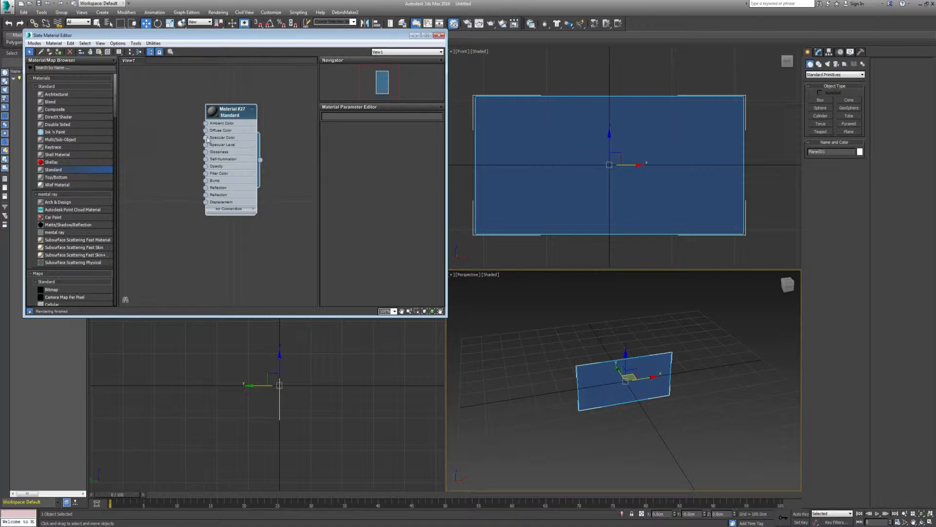
- Show the new Standard material's parameters and assign the material to the plane
drag(205, 138, 159, 125)
click(181, 179)
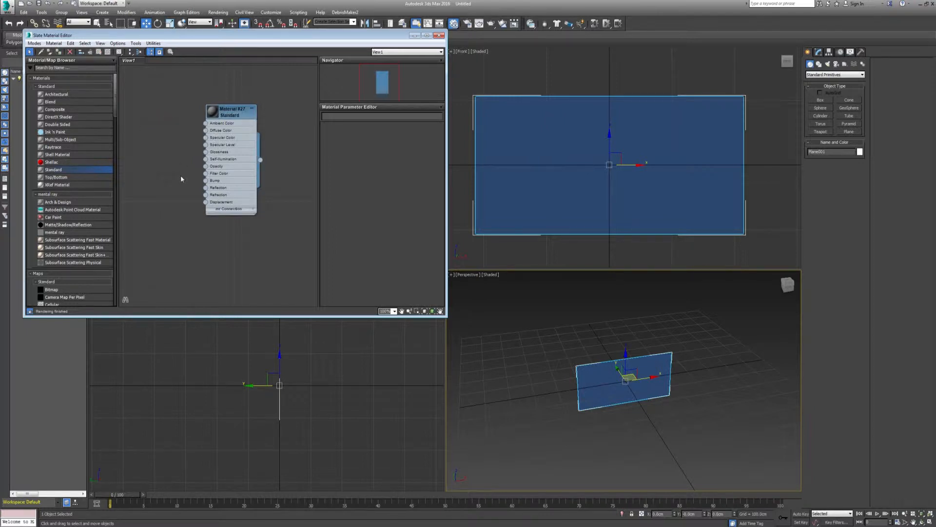
click(243, 114)
mouse_move(242, 114)
mouse_down()
mouse_move(237, 184)
mouse_move(250, 119)
mouse_up()
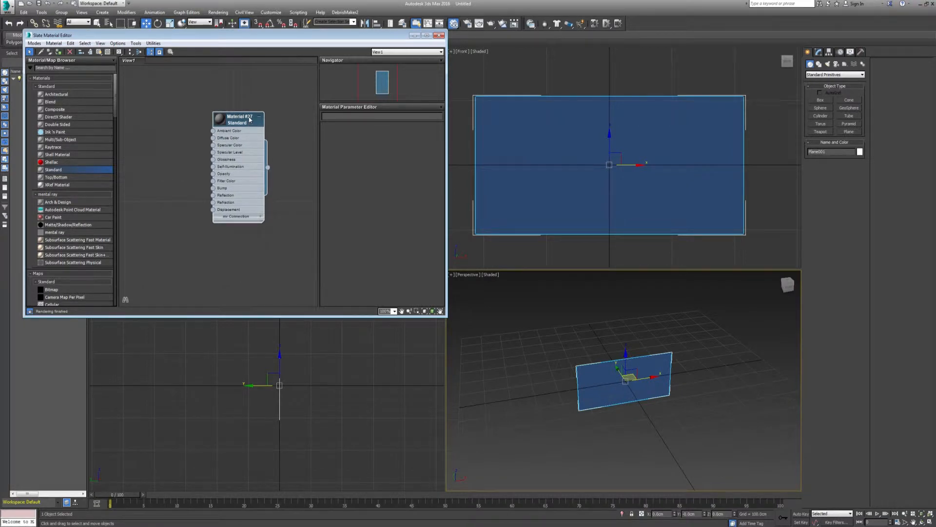
drag(250, 119, 235, 120)
double_click(225, 123)
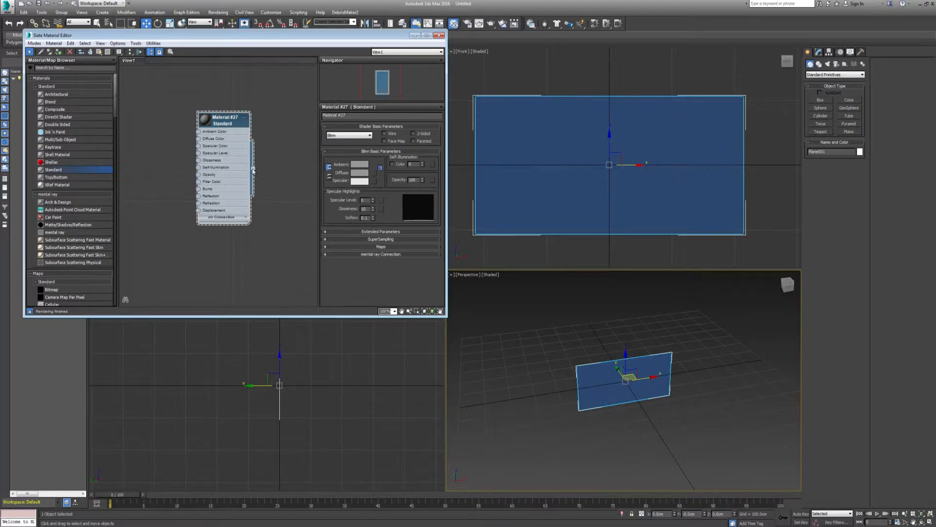
drag(253, 168, 591, 377)
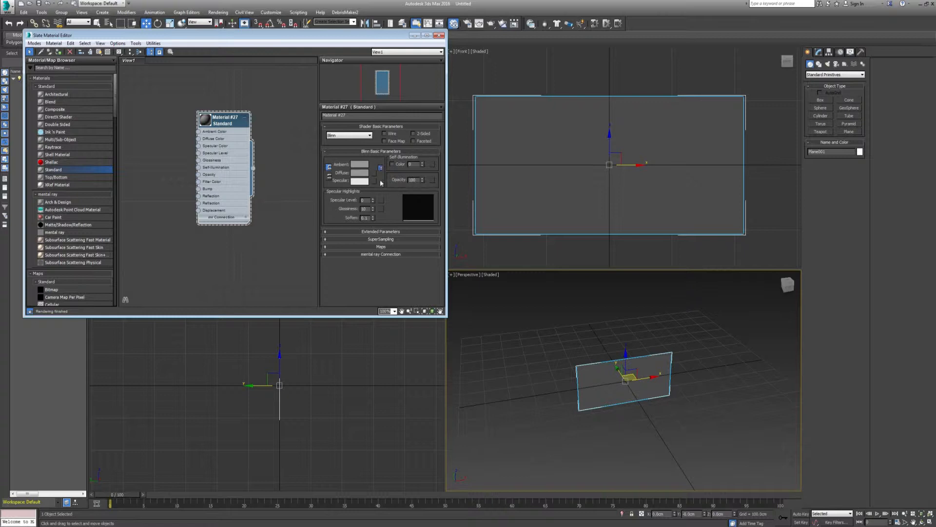
click(361, 173)
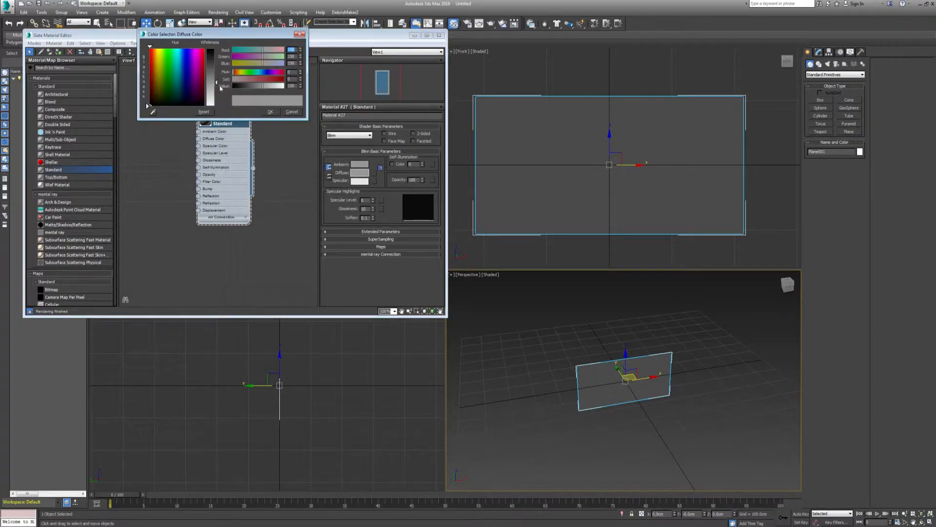
mouse_move(217, 84)
mouse_down()
mouse_move(217, 54)
mouse_move(216, 99)
mouse_move(217, 51)
mouse_move(216, 70)
mouse_up()
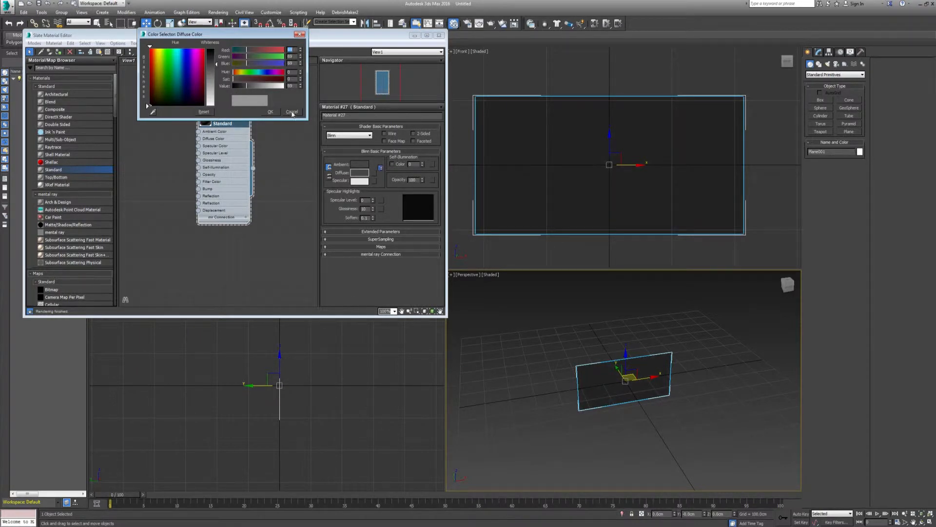
click(292, 112)
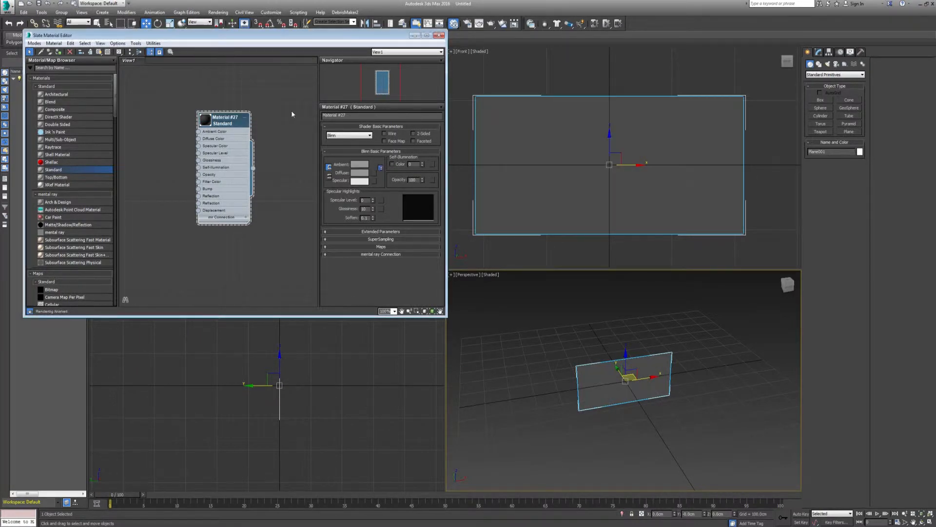
- Load the Loomis_orthomale image as a Bitmap map for the material's Diffuse color and arrange the two nodes side by side
click(374, 174)
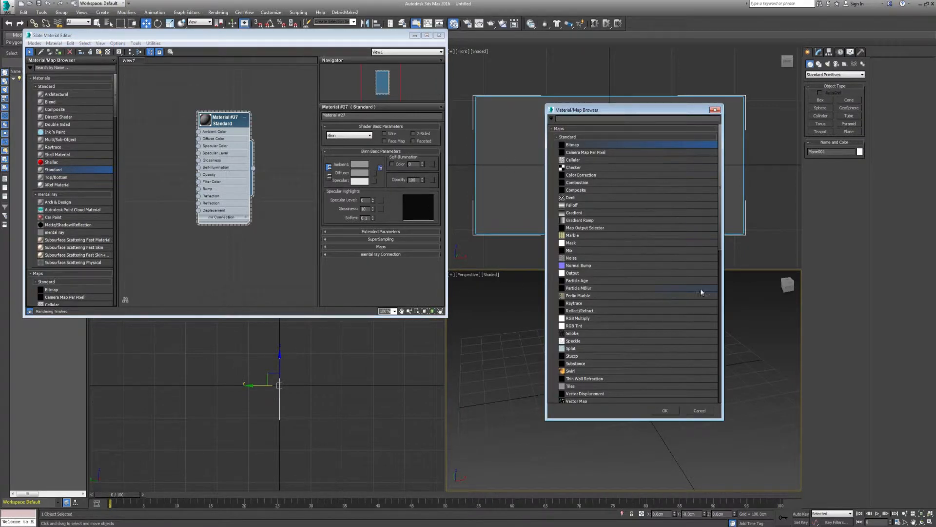
scroll(689, 221, down, 3)
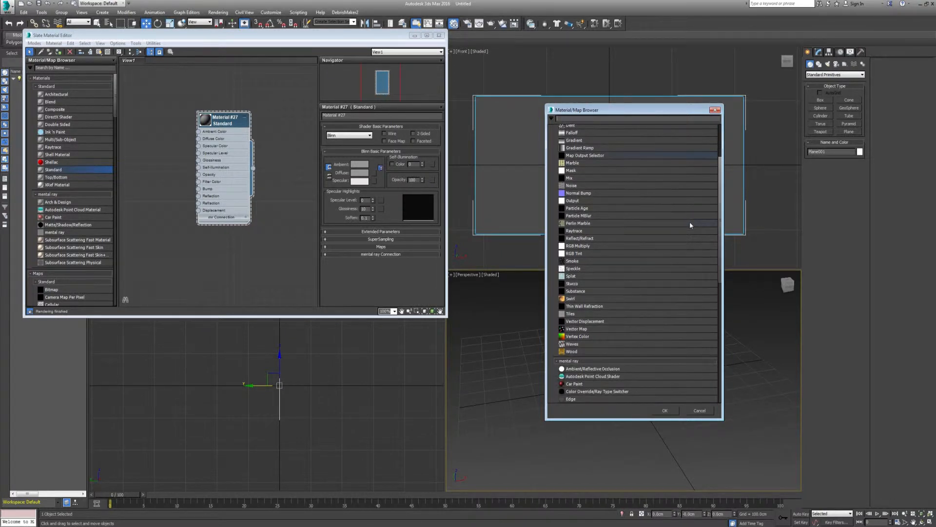
scroll(690, 222, up, 3)
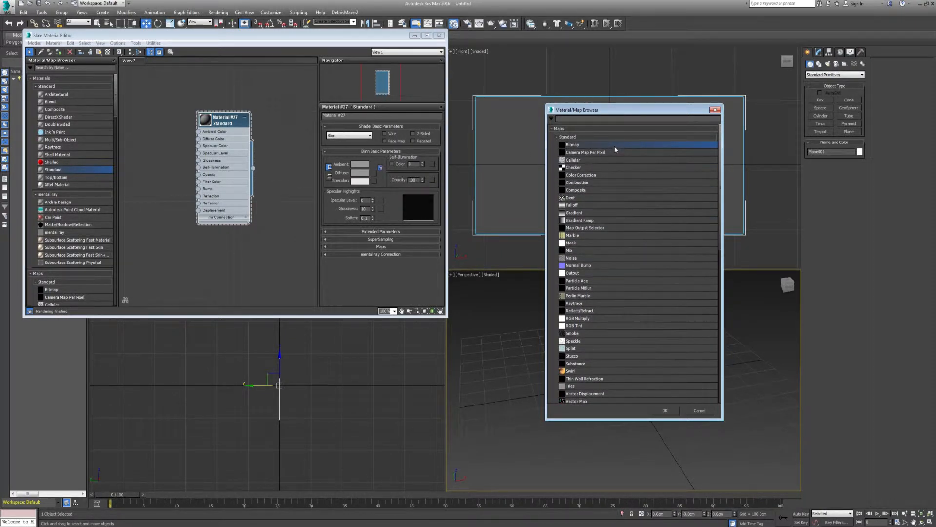
double_click(616, 145)
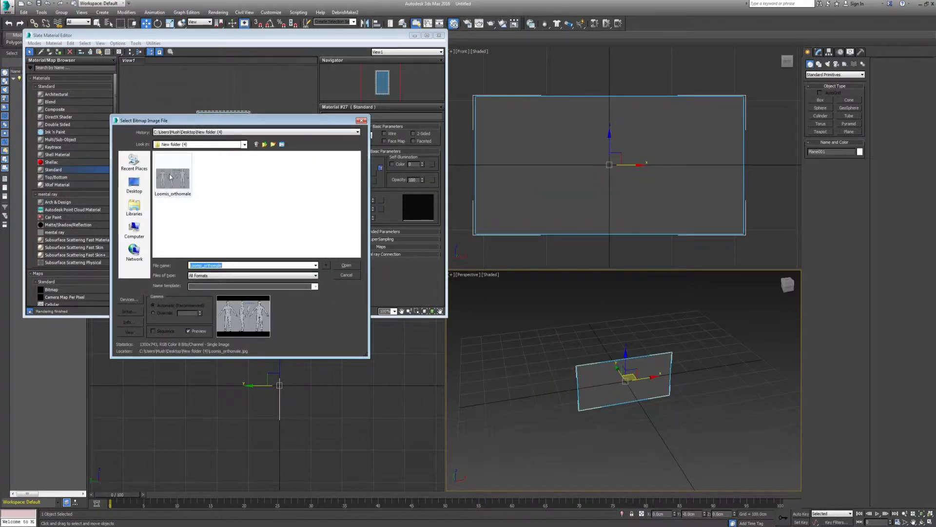
double_click(170, 177)
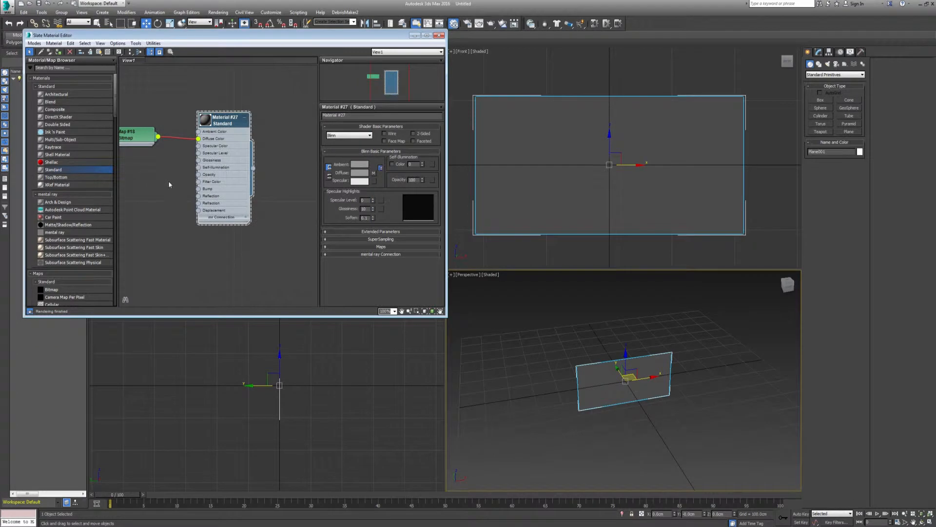
drag(230, 138, 284, 139)
drag(139, 134, 169, 140)
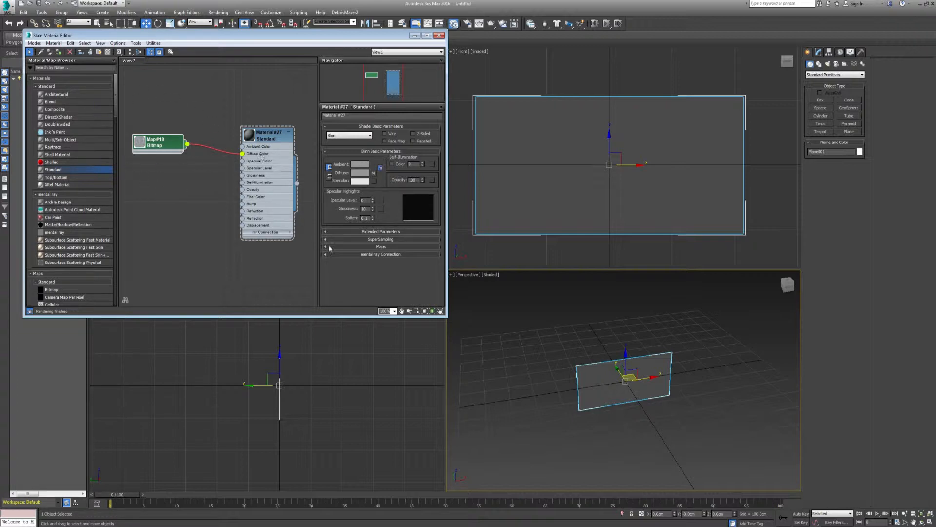
drag(274, 139, 252, 132)
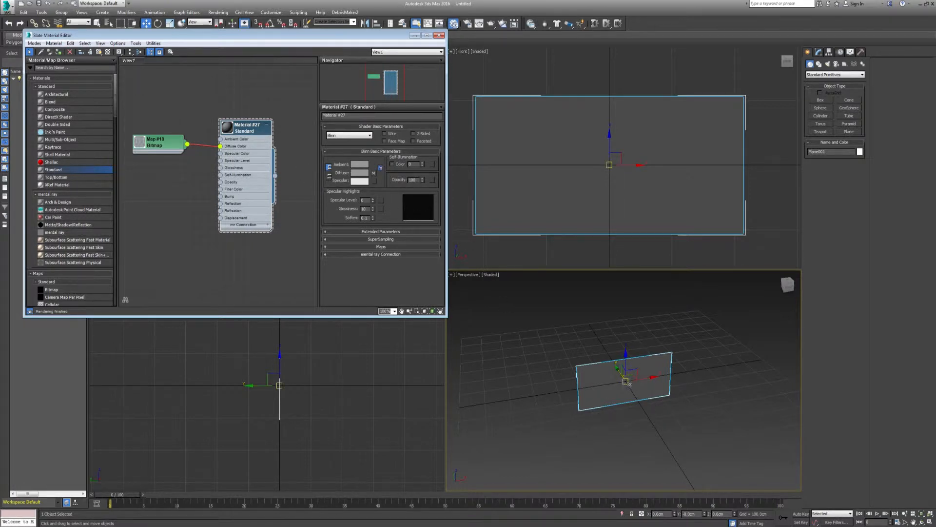
- Show the shaded material with its image on the plane in the viewports, and close the material editor
click(603, 384)
alt+middle_drag(603, 384, 602, 345)
scroll(615, 368, up, 3)
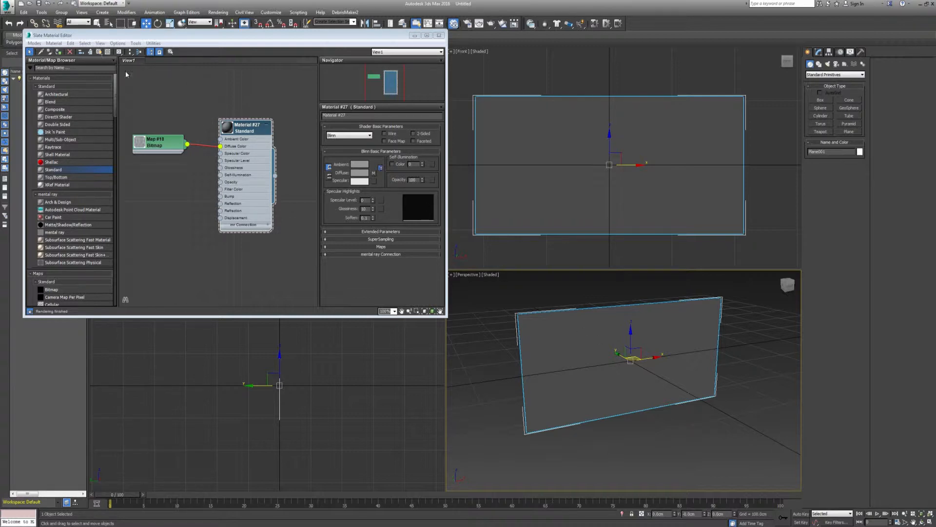
click(99, 52)
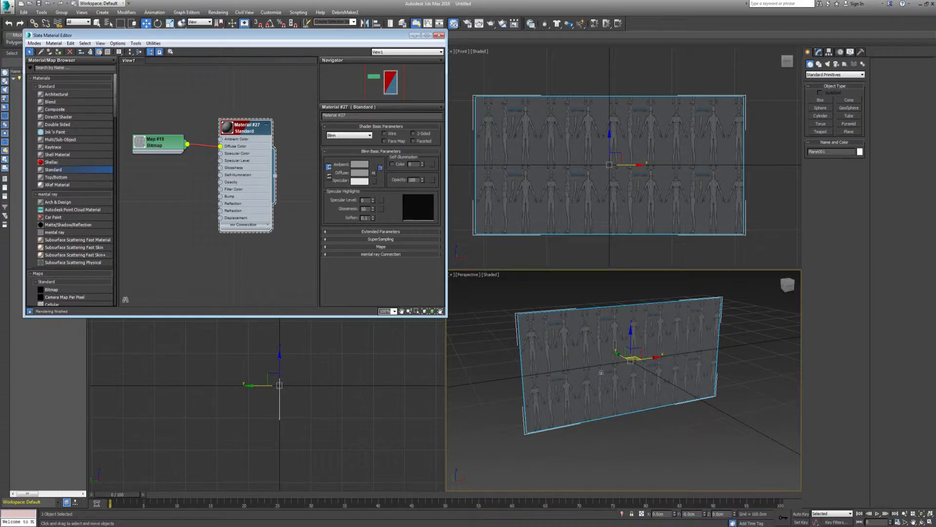
click(440, 37)
- Add a UVW Map modifier to the textured plane
mouse_move(621, 375)
alt+middle_down()
mouse_move(558, 362)
mouse_move(611, 369)
alt+middle_up()
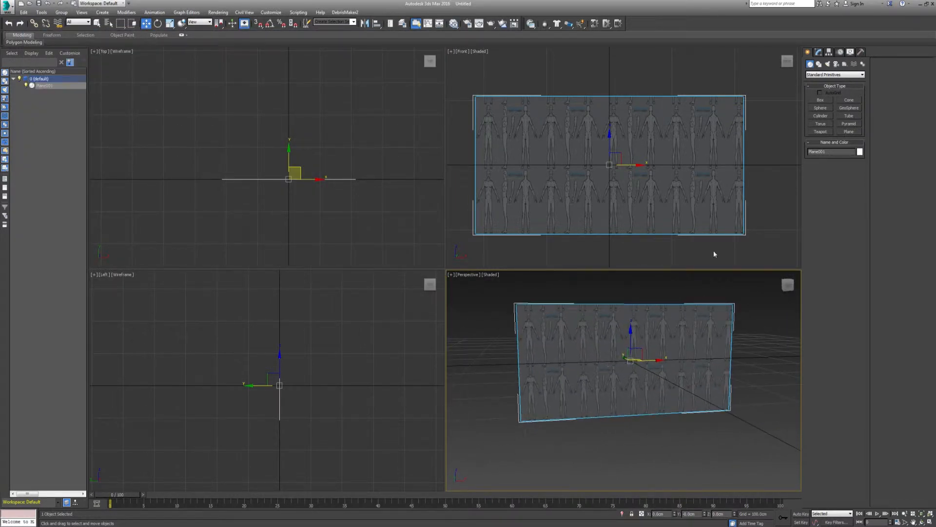
alt+middle_drag(692, 345, 685, 362)
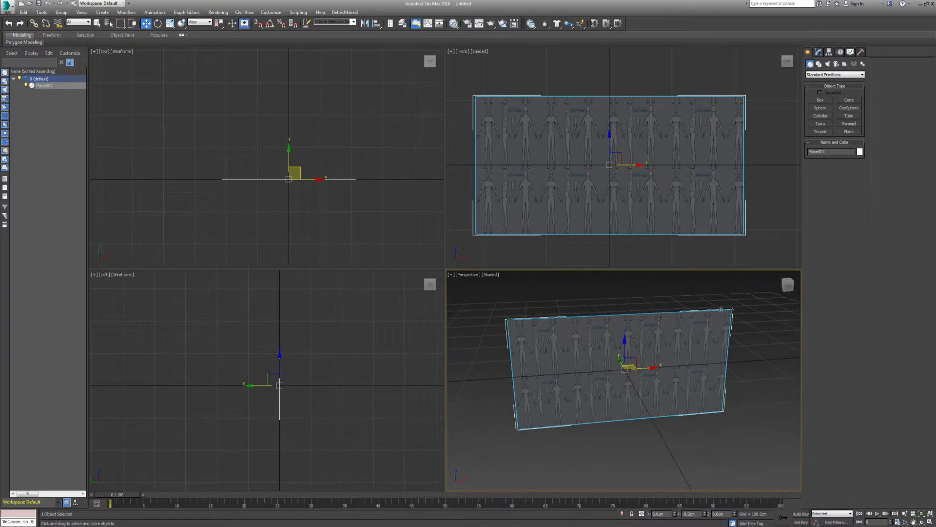
click(819, 53)
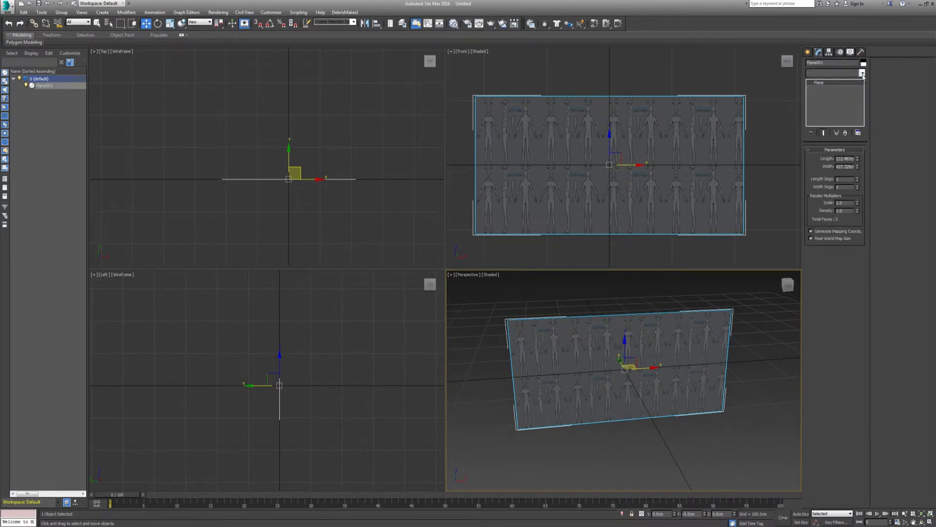
click(862, 72)
scroll(834, 293, down, 8)
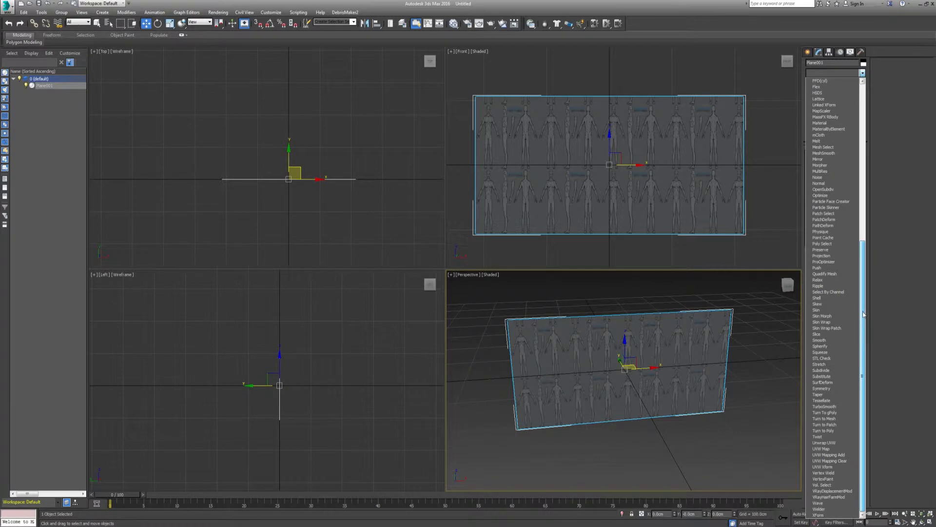
click(847, 449)
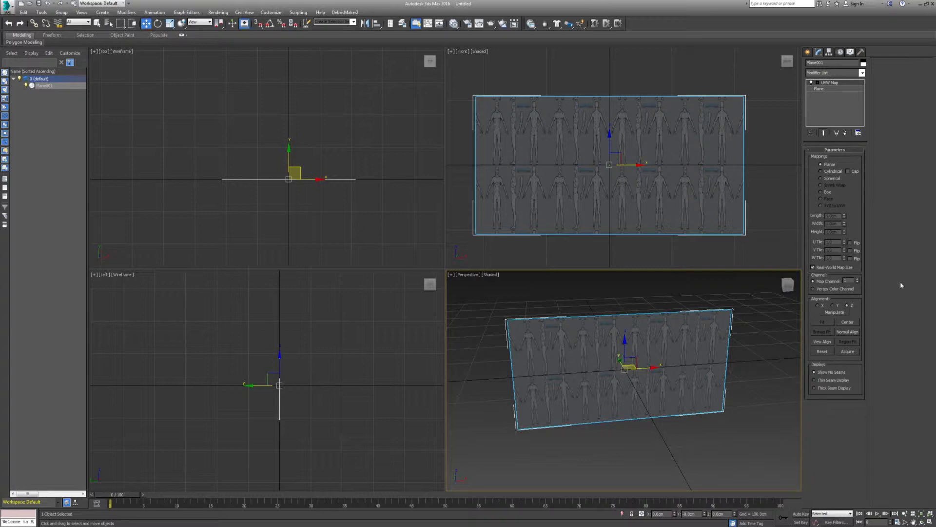
- Turn off Real-World Map Size in the UVW Map modifier and set the mapping length and width to 1 cm
click(813, 267)
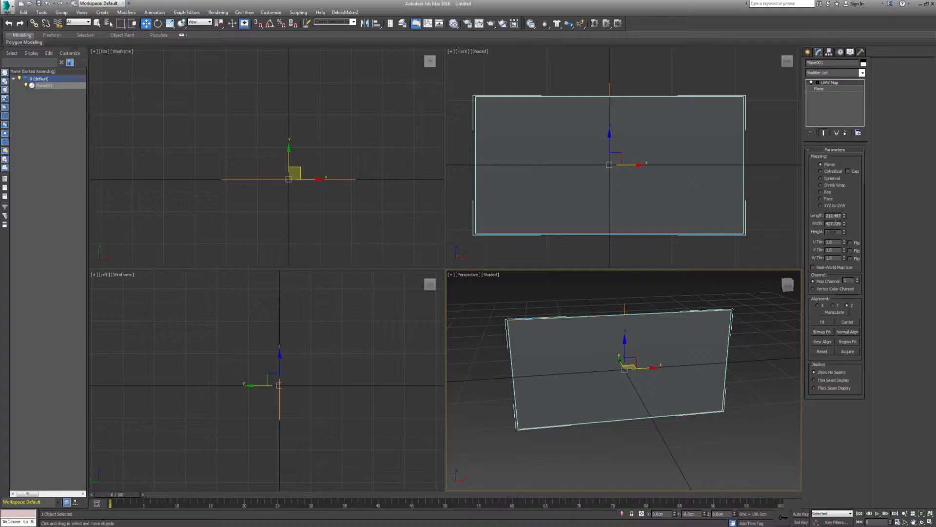
double_click(832, 215)
text(1)
key(Tab)
text(1)
key(Return)
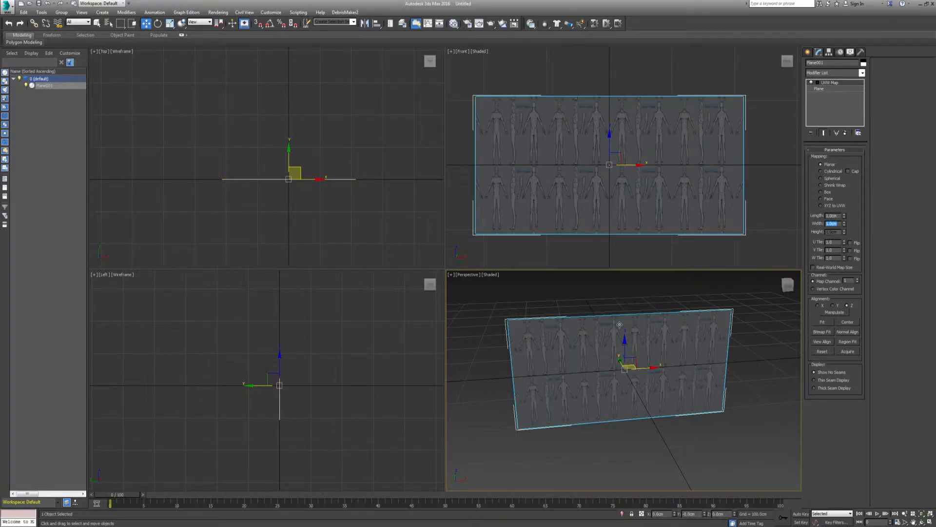
alt+middle_drag(621, 342, 634, 341)
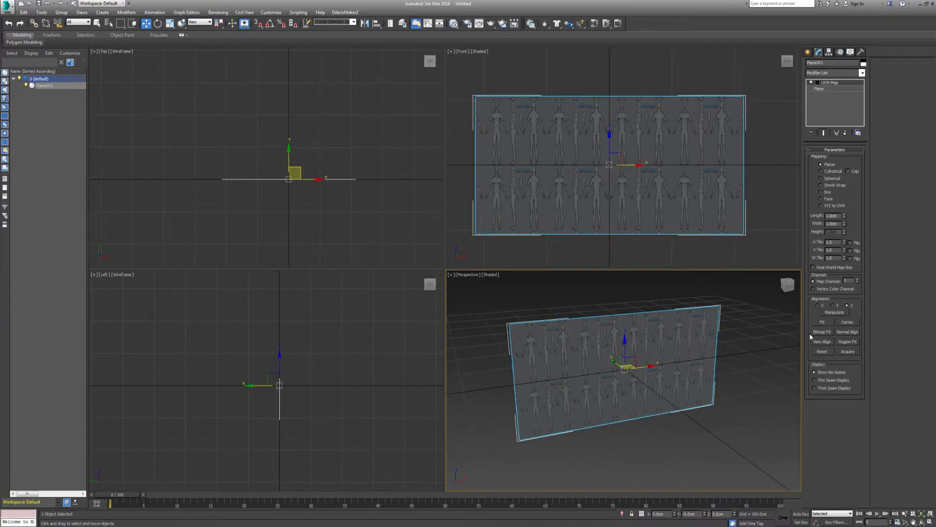
- Bitmap-fit the mapping to the Loomis_orthomale image and enter the UVW Map's Gizmo sub-object level
click(821, 332)
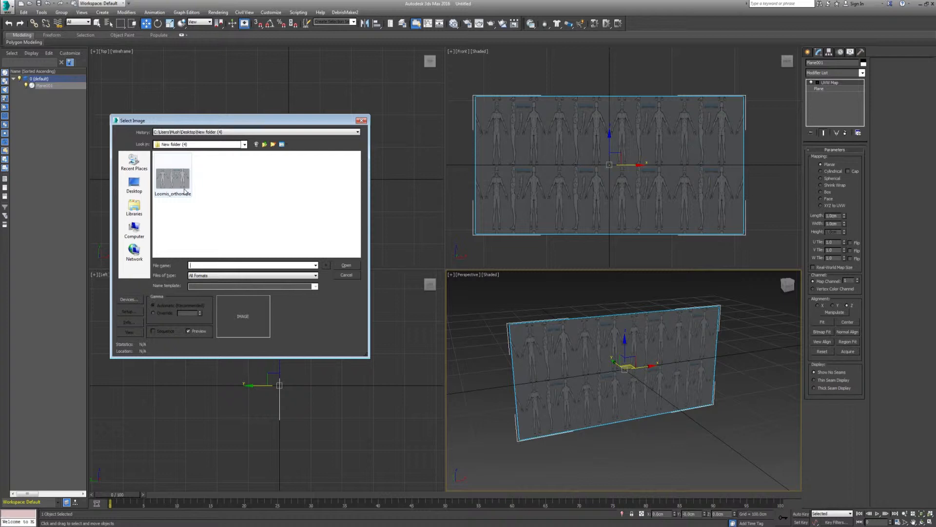
double_click(184, 192)
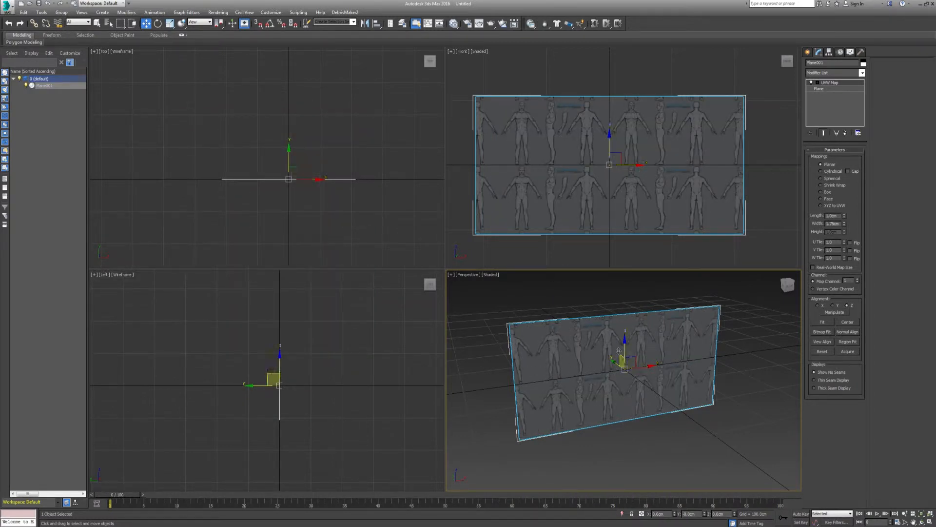
mouse_move(620, 373)
alt+middle_down()
mouse_move(629, 372)
mouse_move(610, 375)
alt+middle_up()
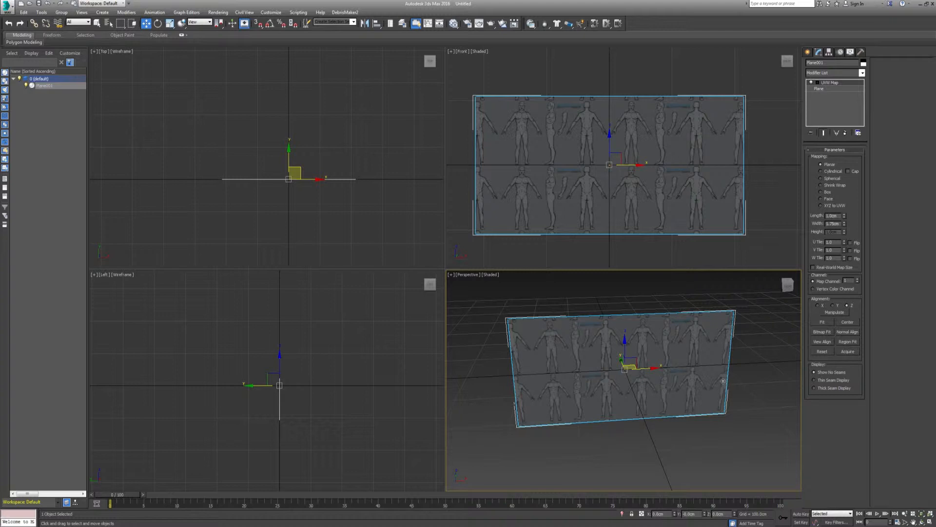
click(818, 83)
click(830, 89)
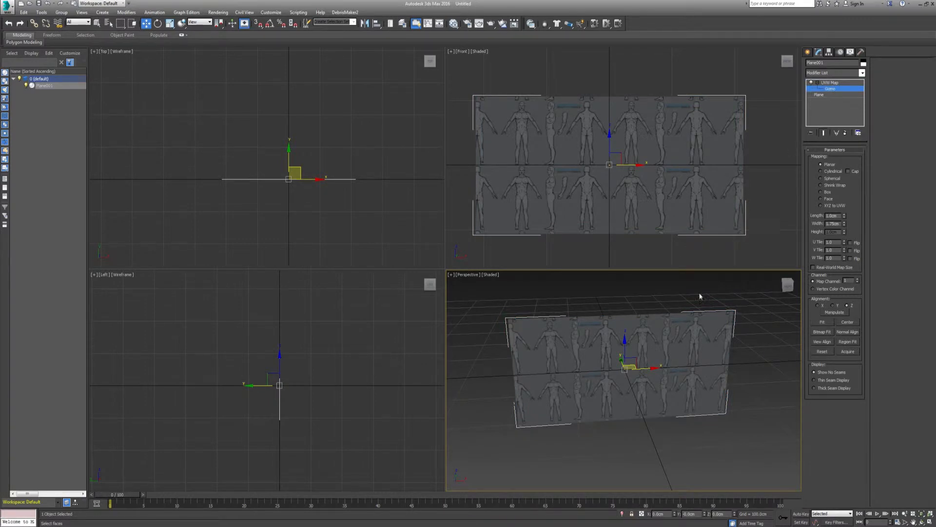
mouse_move(643, 368)
mouse_down()
mouse_move(680, 336)
mouse_move(676, 300)
mouse_move(534, 377)
mouse_move(707, 426)
mouse_move(614, 298)
mouse_move(575, 422)
mouse_move(703, 304)
mouse_move(594, 321)
mouse_move(601, 375)
mouse_move(652, 358)
mouse_up()
right_click(652, 358)
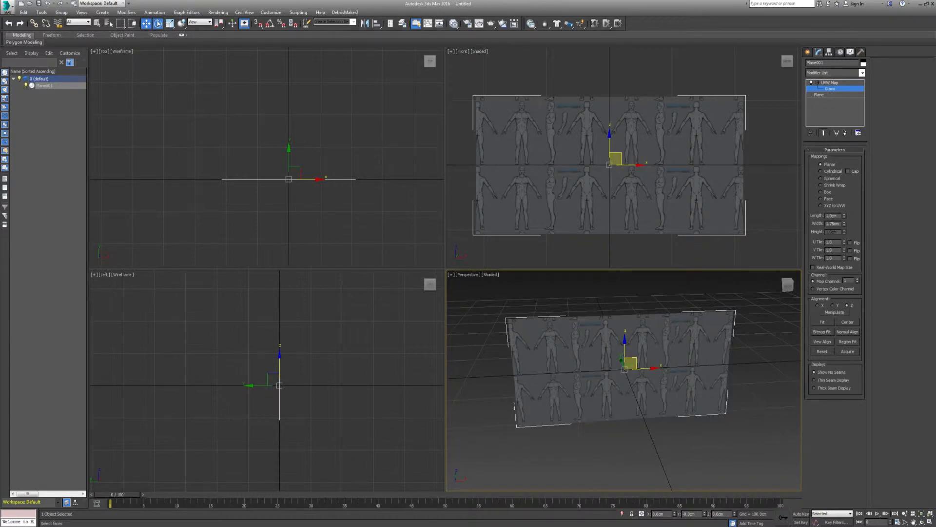
click(157, 23)
drag(599, 331, 652, 360)
- Scale up the mapping gizmo uniformly and move it until the figures' heads sit near the plane's upper edge
click(170, 23)
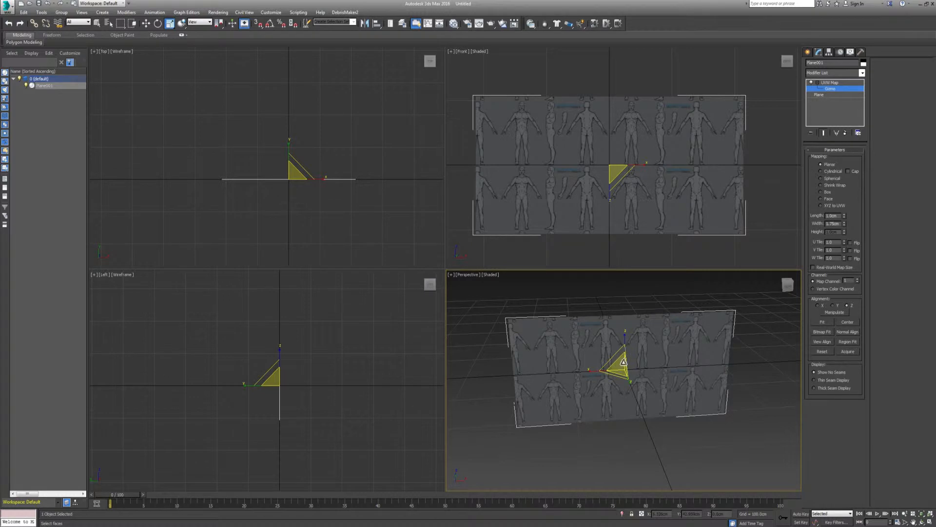
drag(623, 363, 635, 319)
key(w)
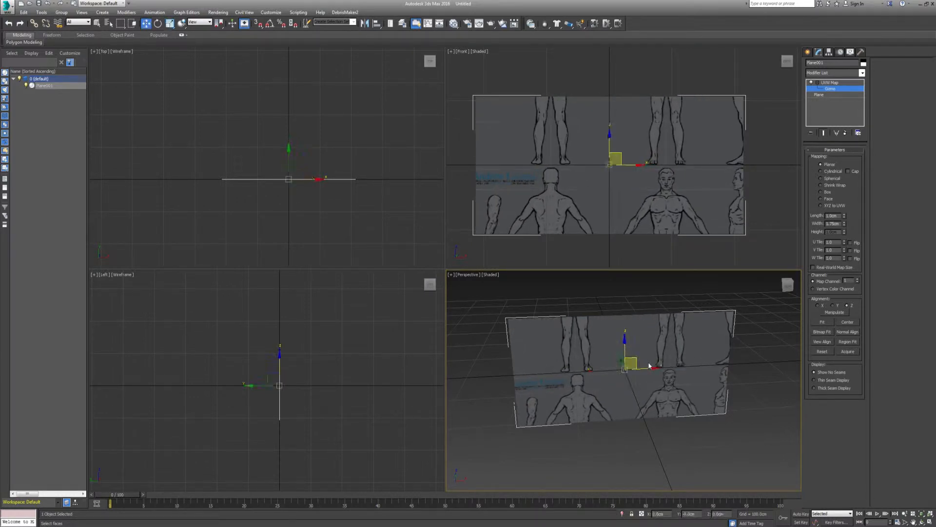
drag(634, 362, 662, 298)
- Fine-tune the gizmo's scale and position until the full figures fit the plane's height, and return to the modifier's main level
key(r)
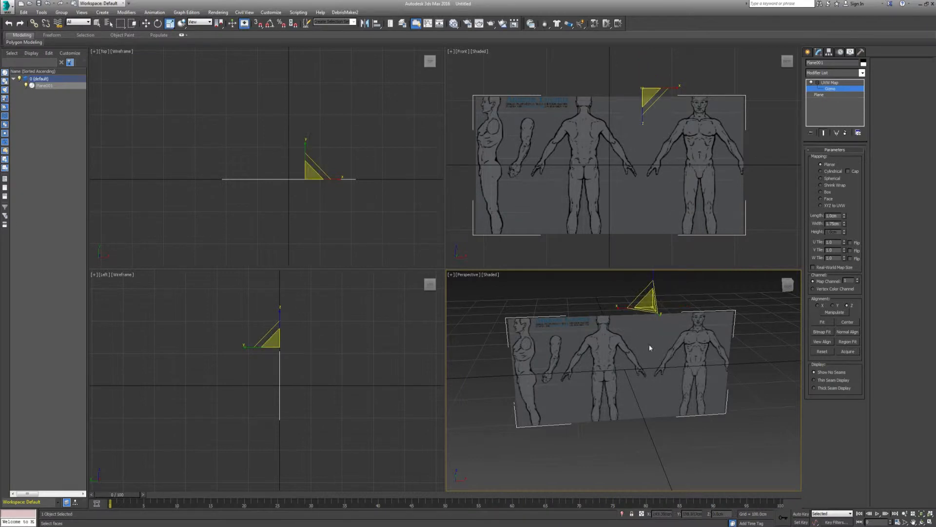
click(656, 306)
drag(647, 311, 662, 302)
key(w)
key(r)
key(w)
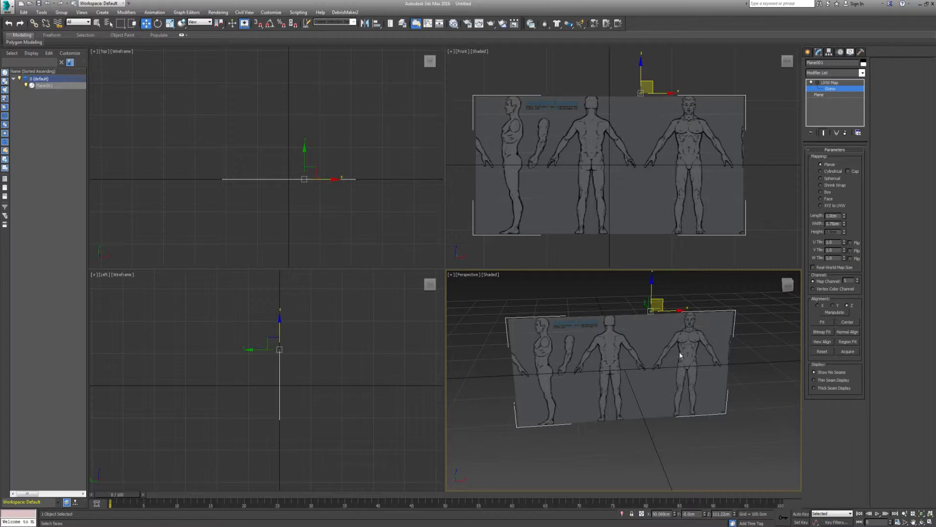
click(831, 83)
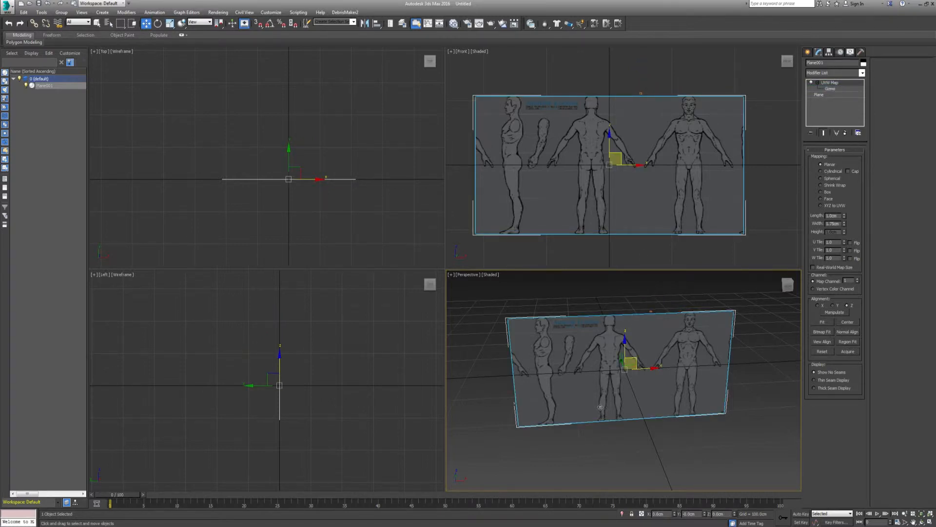
mouse_move(618, 392)
alt+middle_down()
mouse_move(643, 388)
mouse_move(556, 379)
mouse_move(616, 379)
alt+middle_up()
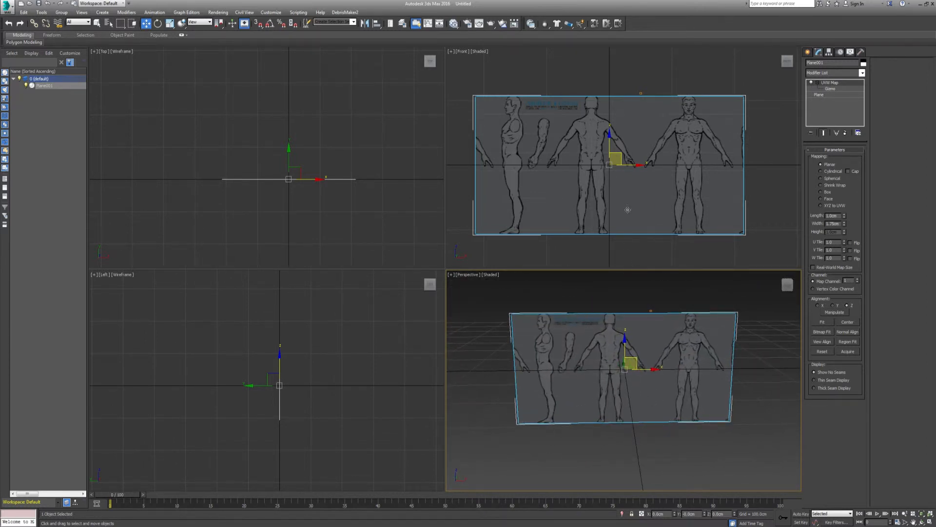
right_click(588, 242)
right_click(350, 369)
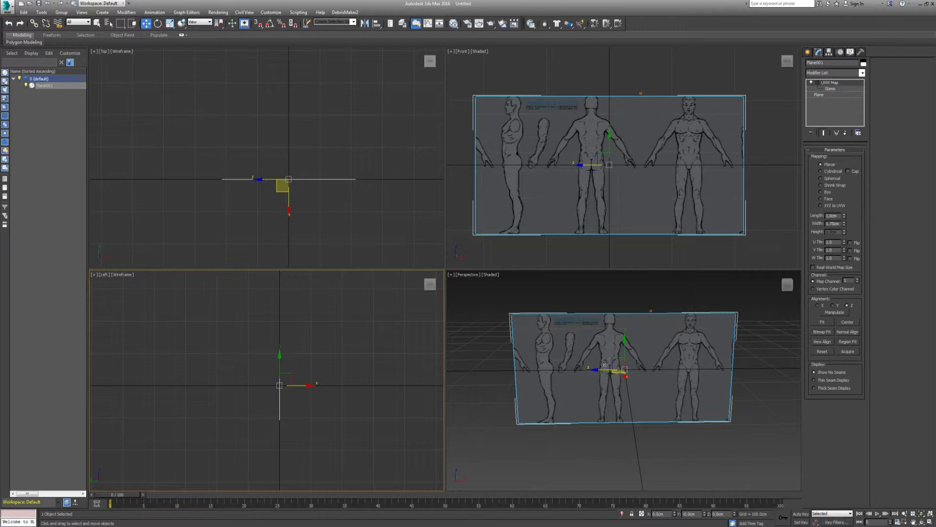
click(644, 388)
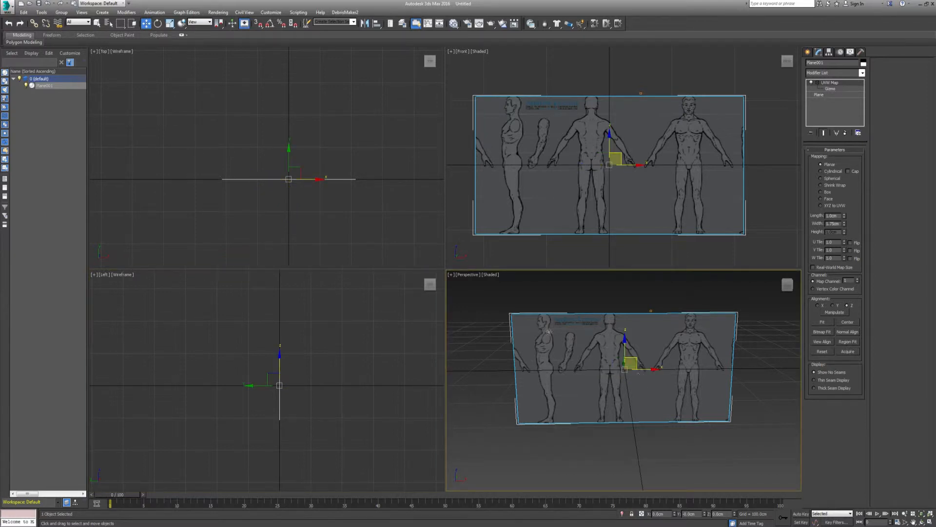
- Turn on angle snap and create a copy of the plane rotated -90 degrees about the vertical axis
click(270, 25)
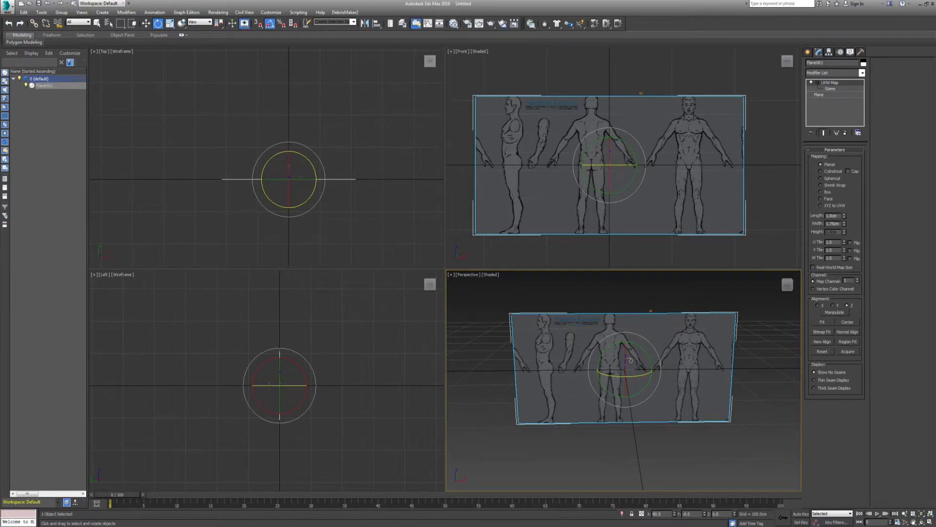
alt+middle_drag(702, 391, 656, 354)
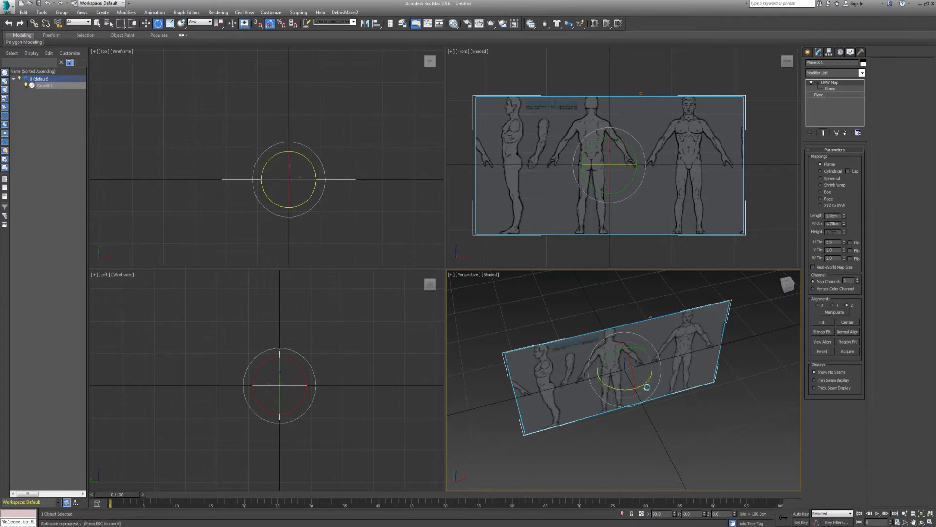
drag(645, 383, 612, 396)
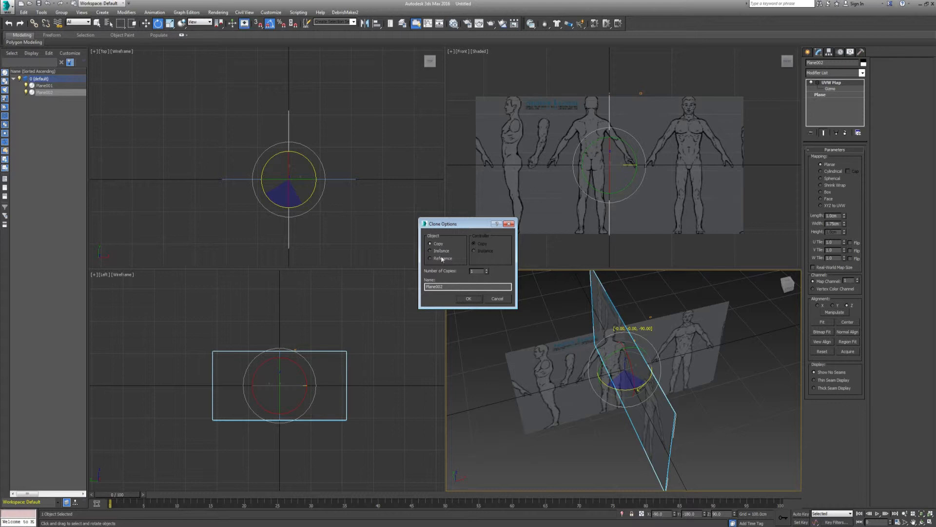
click(467, 298)
mouse_move(463, 299)
alt+middle_down()
mouse_move(541, 378)
mouse_move(531, 383)
alt+middle_up()
- Display the Left viewport as Shaded and frame the rotated reference plane in it
right_click(300, 317)
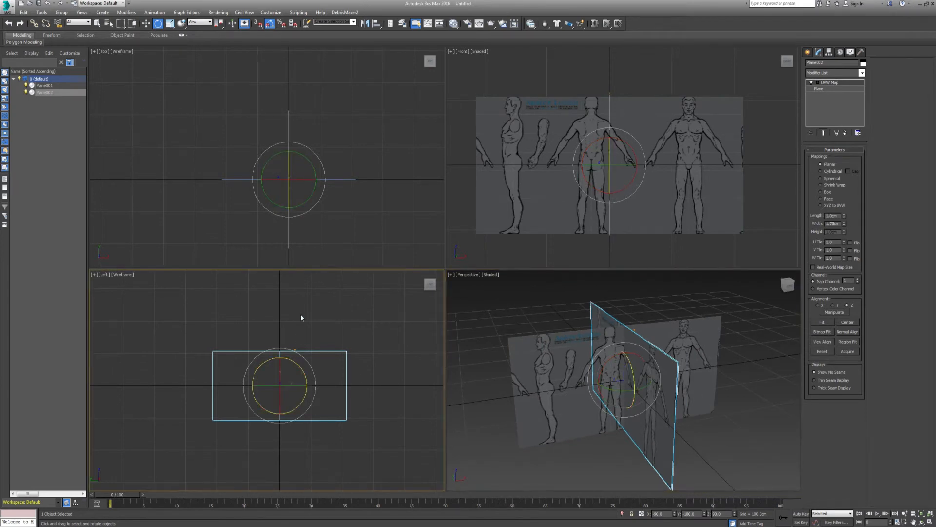
scroll(303, 308, up, 3)
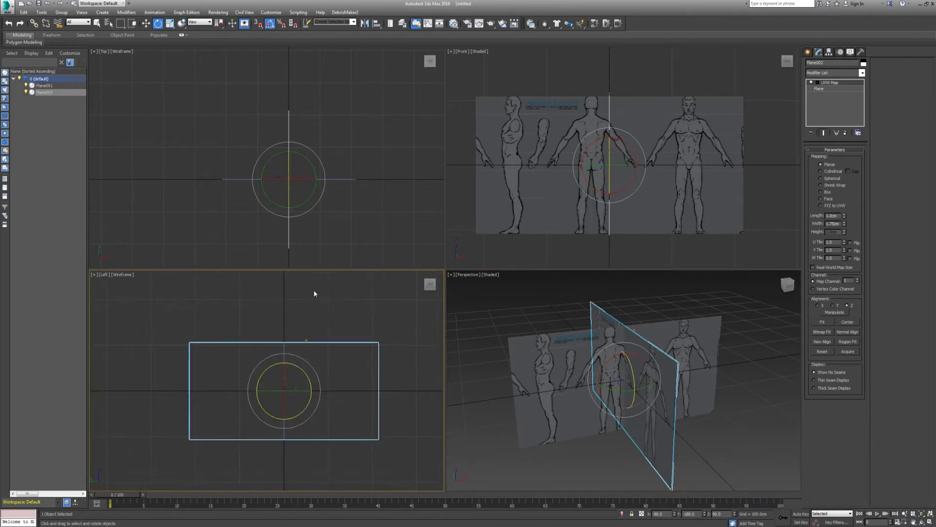
middle_drag(313, 291, 297, 304)
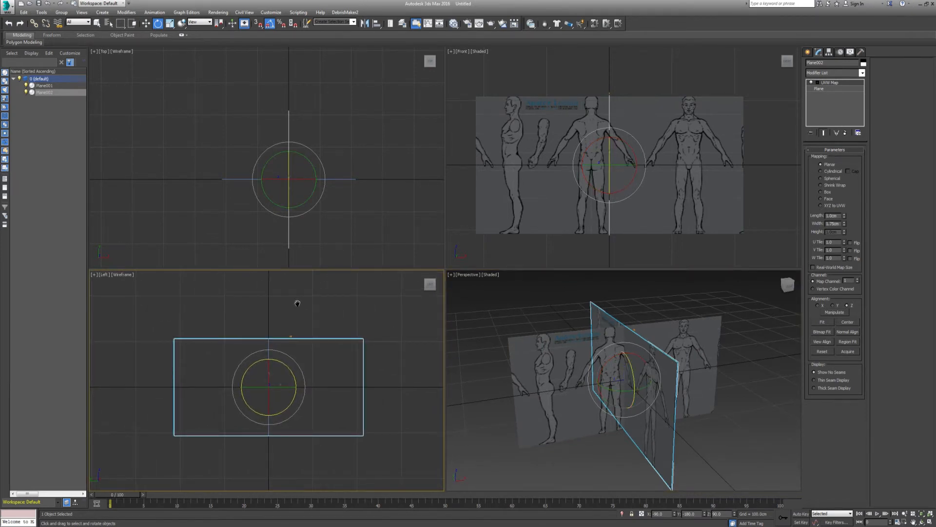
click(125, 274)
click(138, 291)
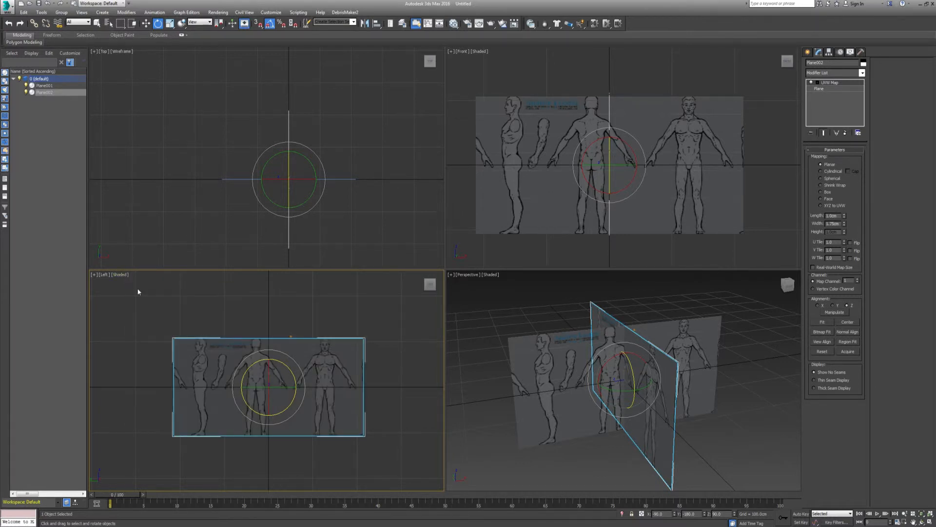
scroll(304, 312, up, 3)
scroll(303, 312, down, 2)
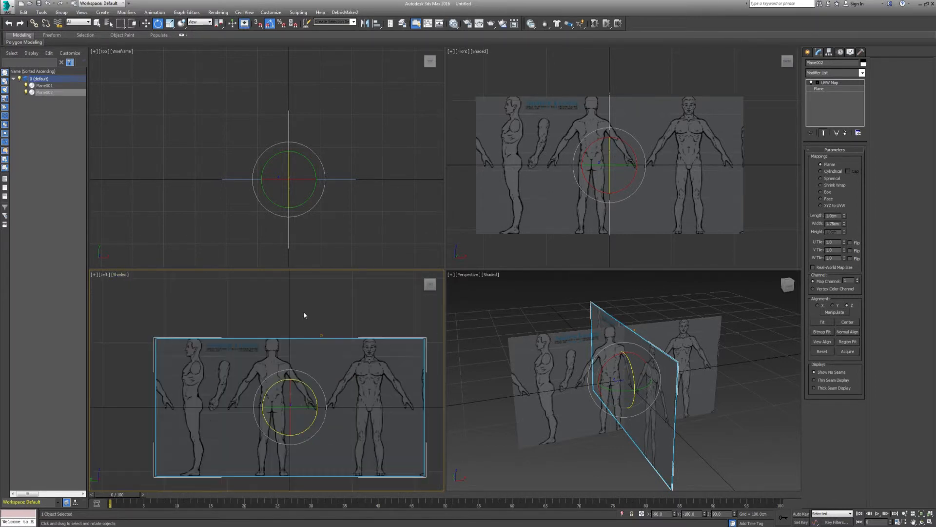
scroll(298, 413, up, 1)
middle_drag(299, 413, 285, 390)
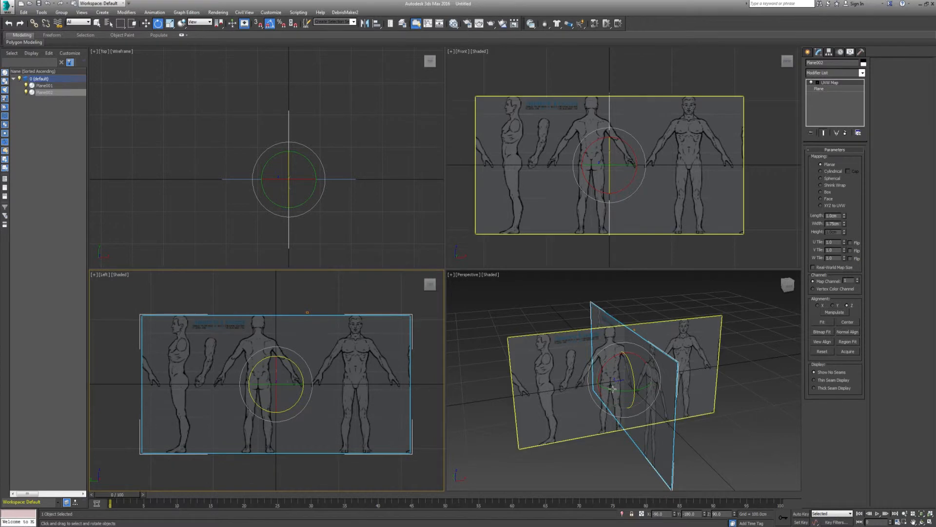
- Move the front-facing reference plane about 215 cm along negative X until its side edge meets the rotated plane
mouse_move(609, 390)
alt+middle_down()
mouse_move(528, 349)
mouse_move(491, 378)
mouse_move(616, 388)
mouse_move(609, 393)
alt+middle_up()
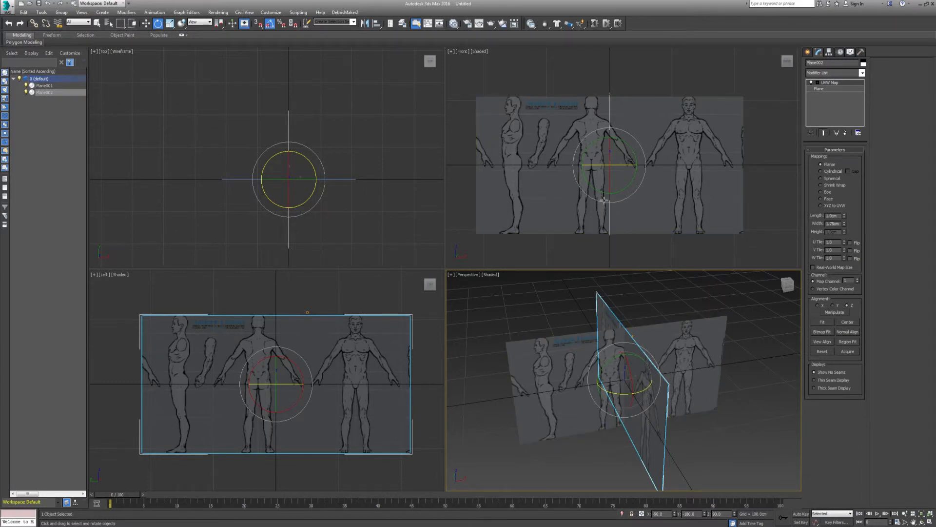
mouse_move(581, 187)
middle_down()
mouse_move(597, 186)
mouse_move(578, 186)
middle_up()
click(687, 167)
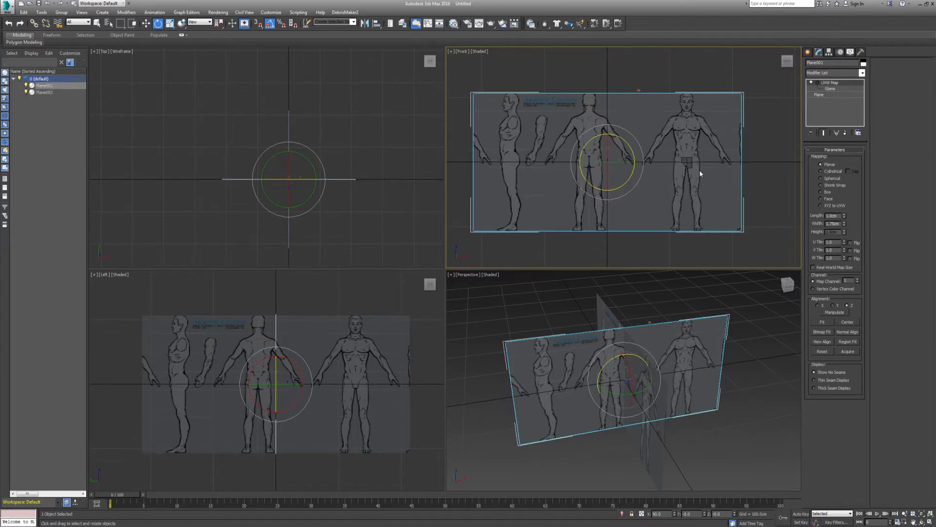
key(w)
drag(635, 163, 504, 164)
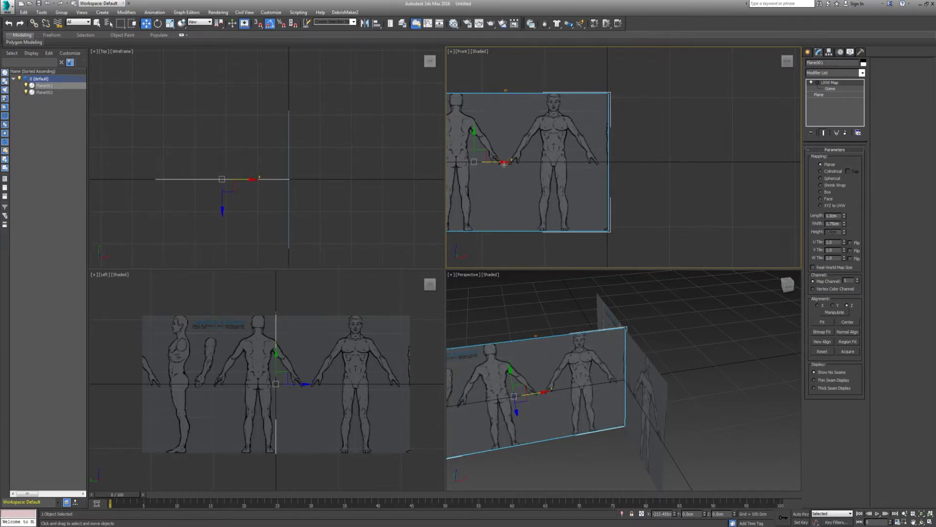
- Move the rotated reference plane about 236 cm along Y so it stands forward of the front-facing plane
click(376, 388)
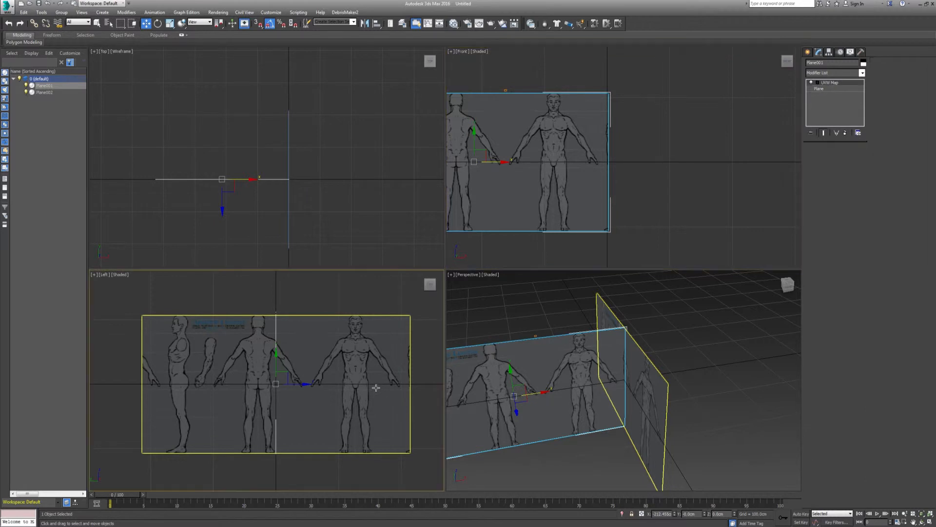
drag(304, 386, 452, 373)
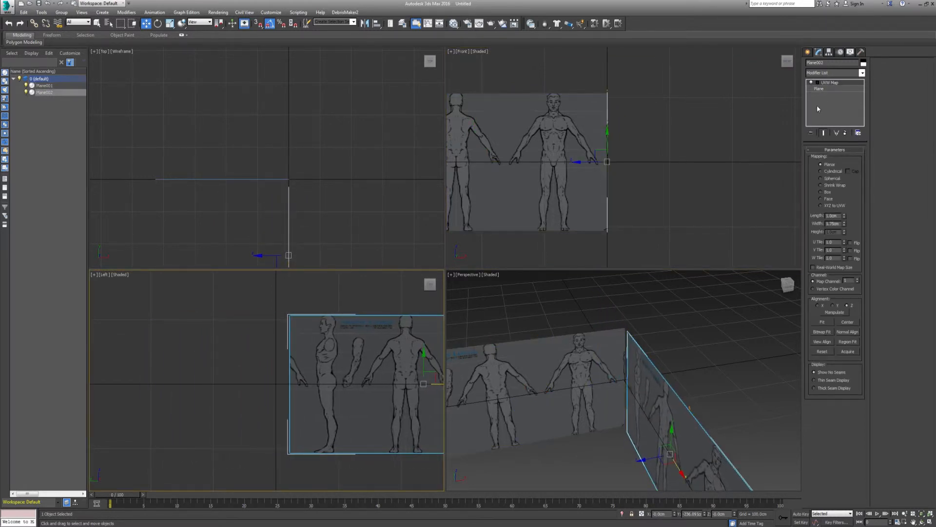
alt+middle_drag(673, 400, 700, 271)
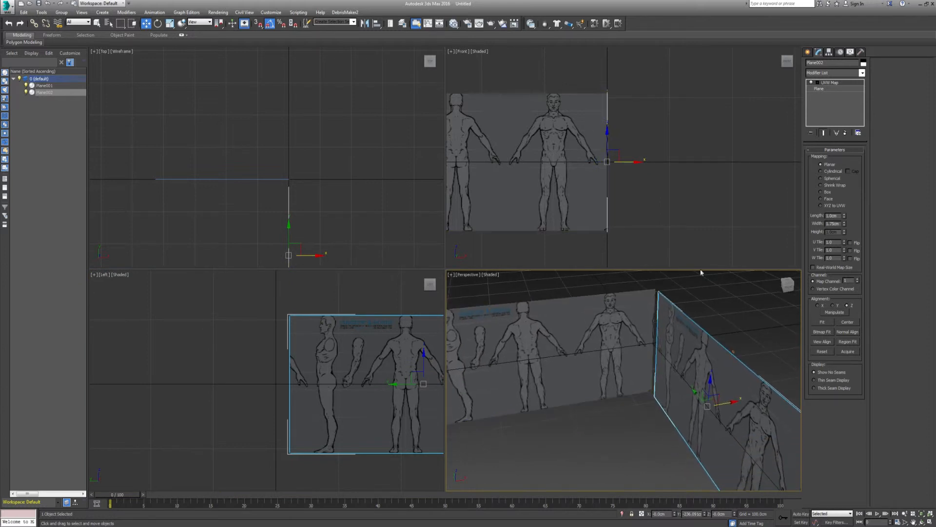
- Create a box about 50 cm wide over the front-view figure's torso in the Front viewport and ready it for moving
click(809, 52)
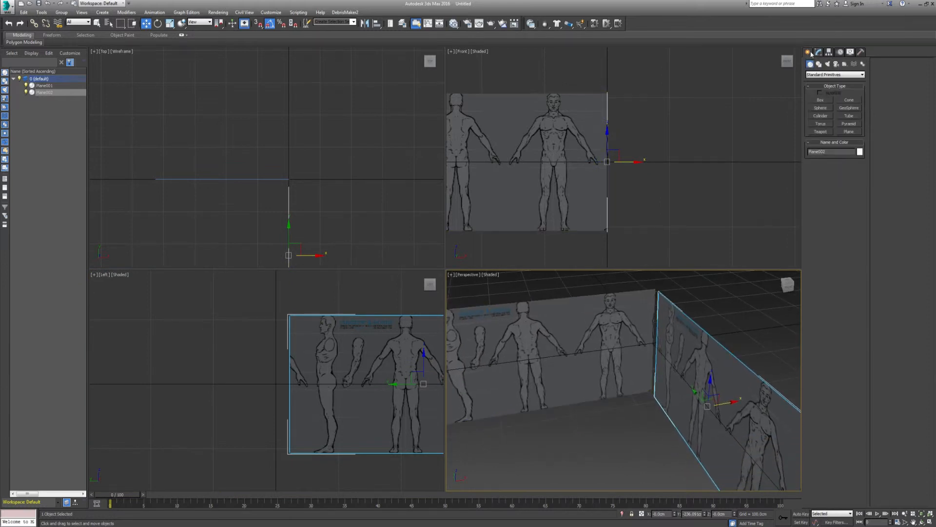
click(821, 100)
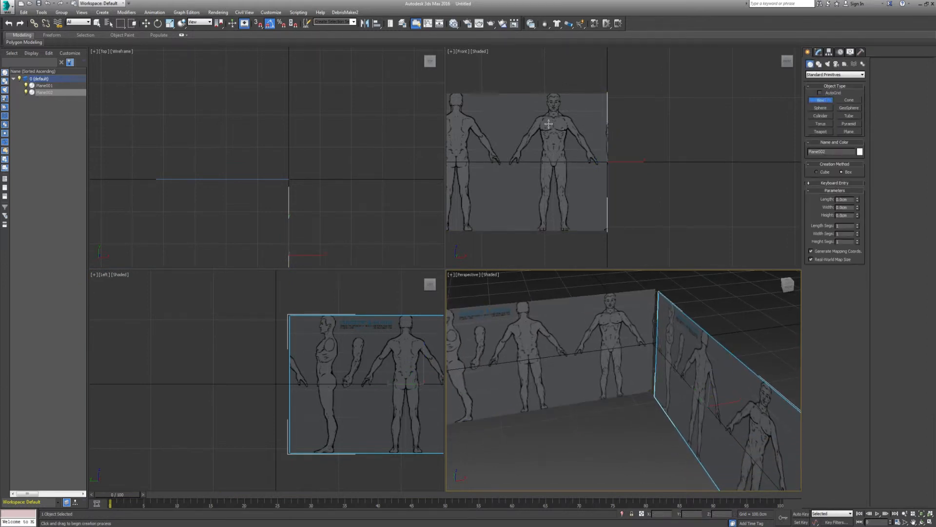
drag(538, 117, 569, 165)
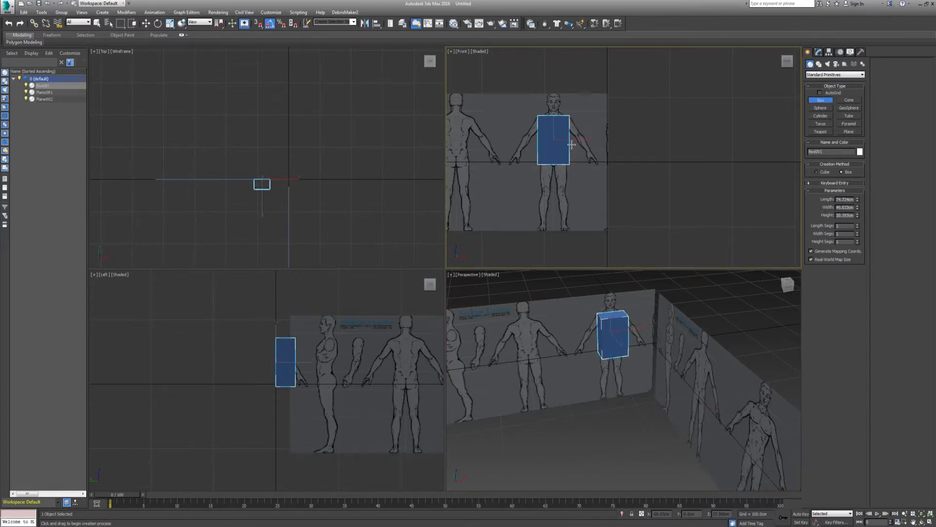
click(572, 145)
key(w)
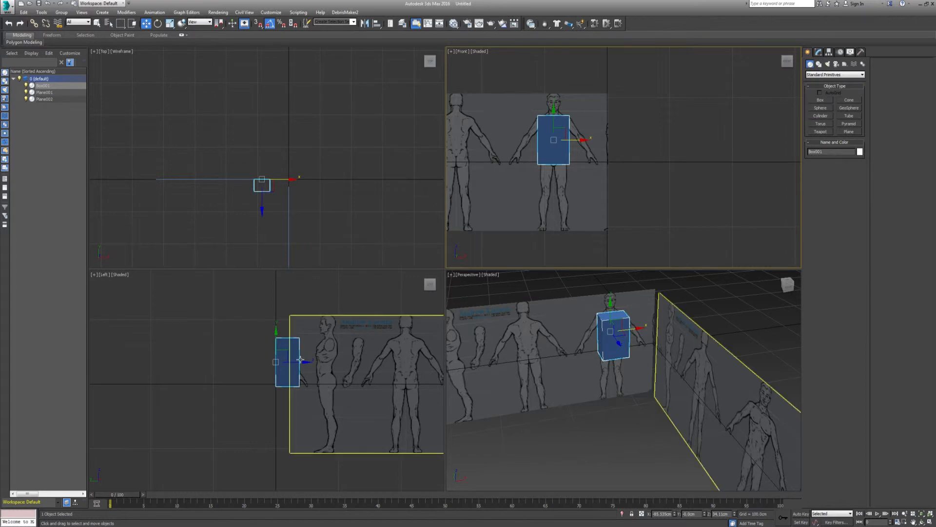
- Move the box about 63 cm along negative Y over the side-view figure and make it see-through with by-object display properties
drag(304, 361, 344, 362)
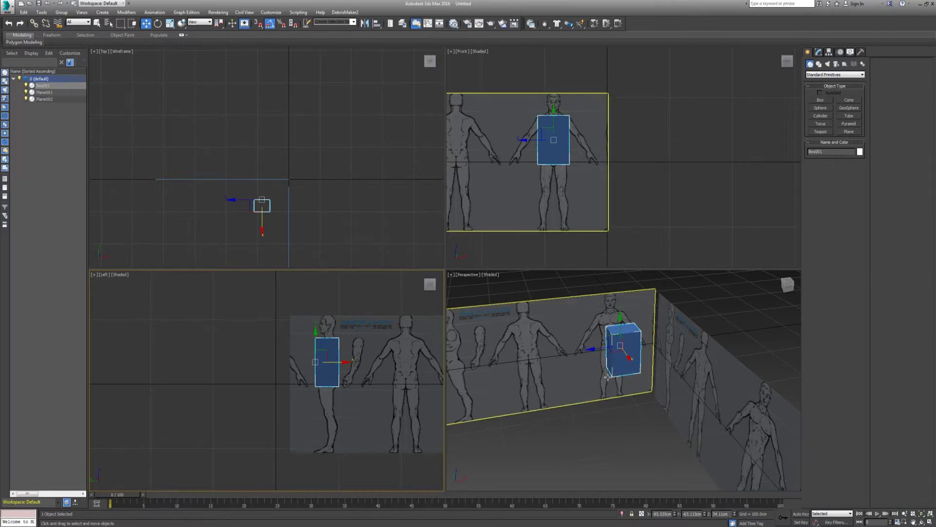
middle_drag(623, 411, 618, 413)
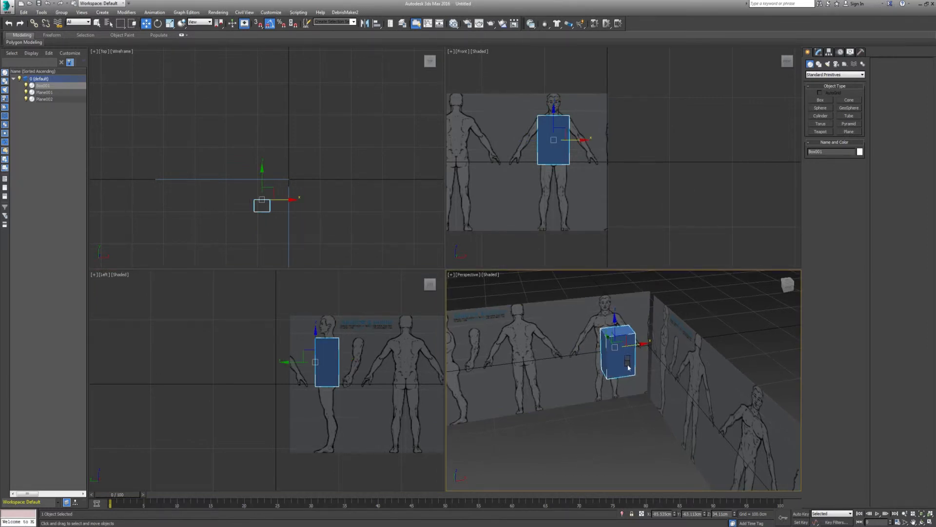
click(648, 413)
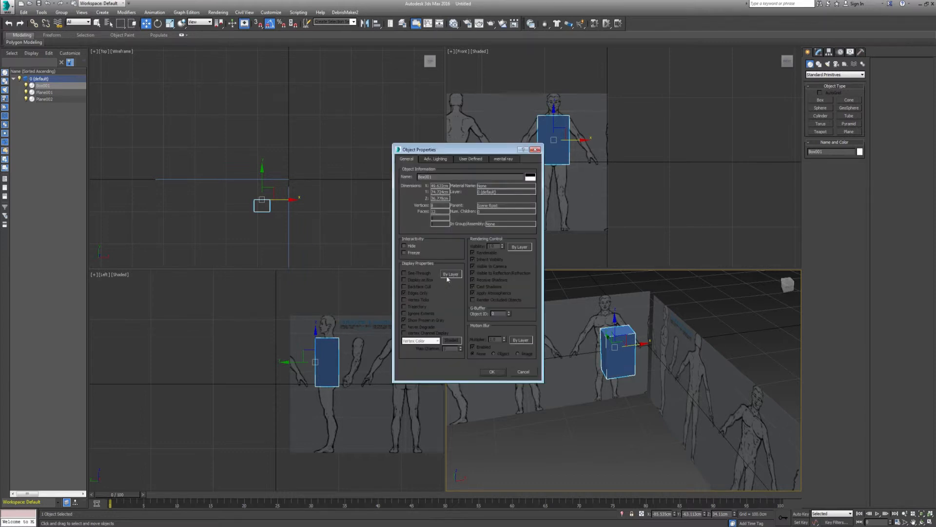
click(449, 274)
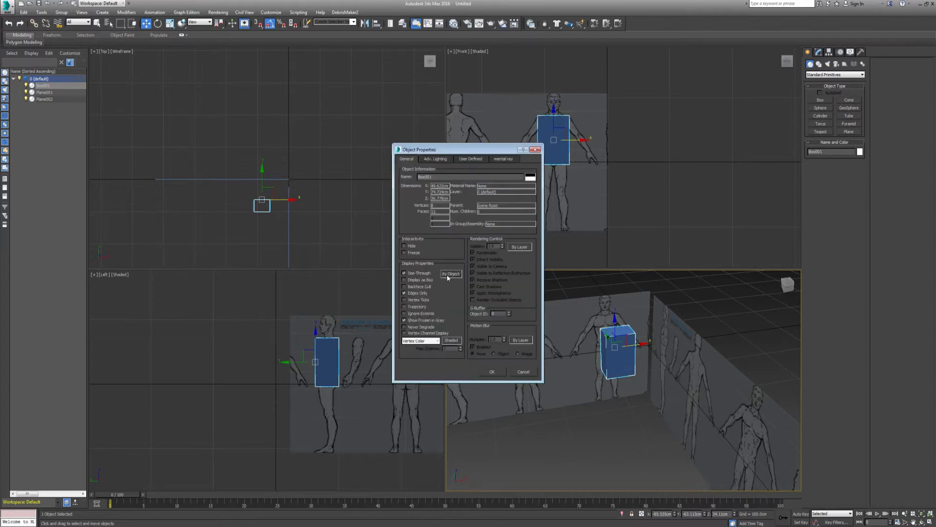
click(498, 372)
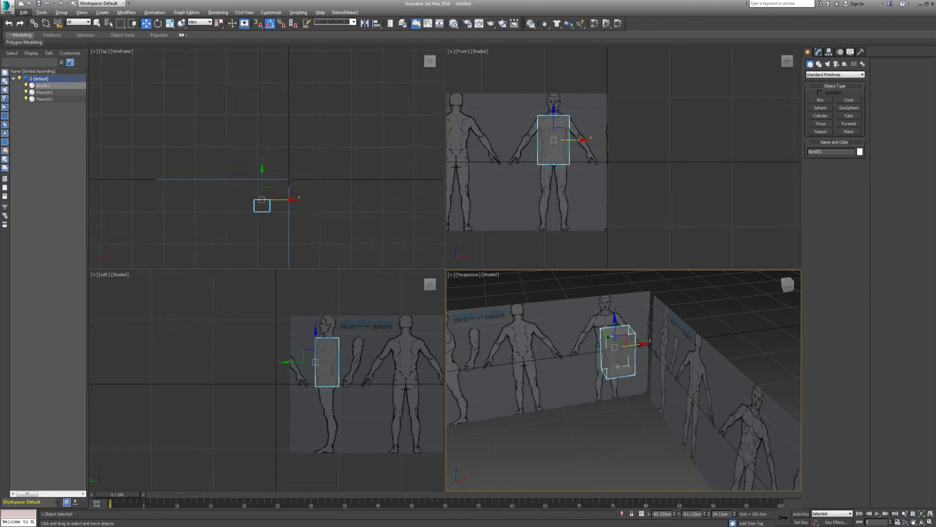
- Connect the box's four vertical edges in the Front viewport to add a horizontal edge loop at mid-height
mouse_move(618, 366)
alt+middle_down()
mouse_move(644, 369)
mouse_move(585, 371)
mouse_move(605, 370)
alt+middle_up()
scroll(545, 83, up, 3)
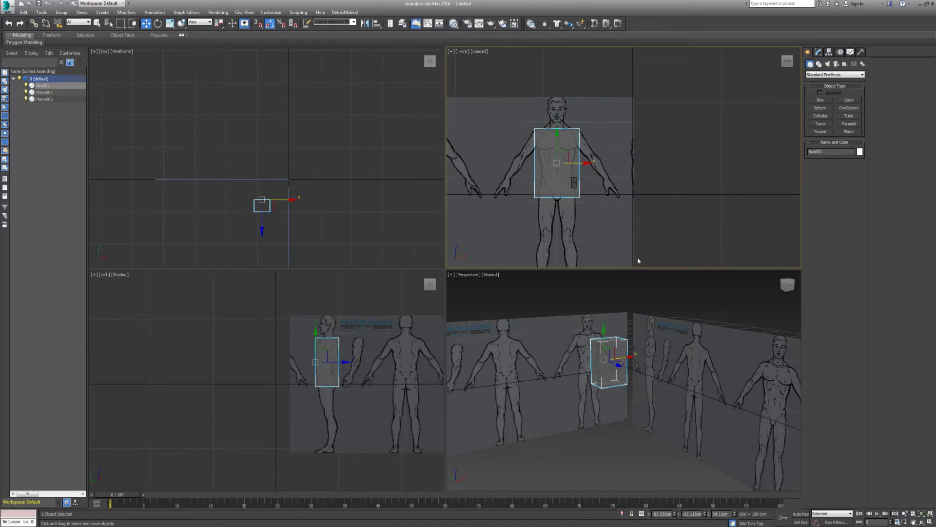
click(818, 52)
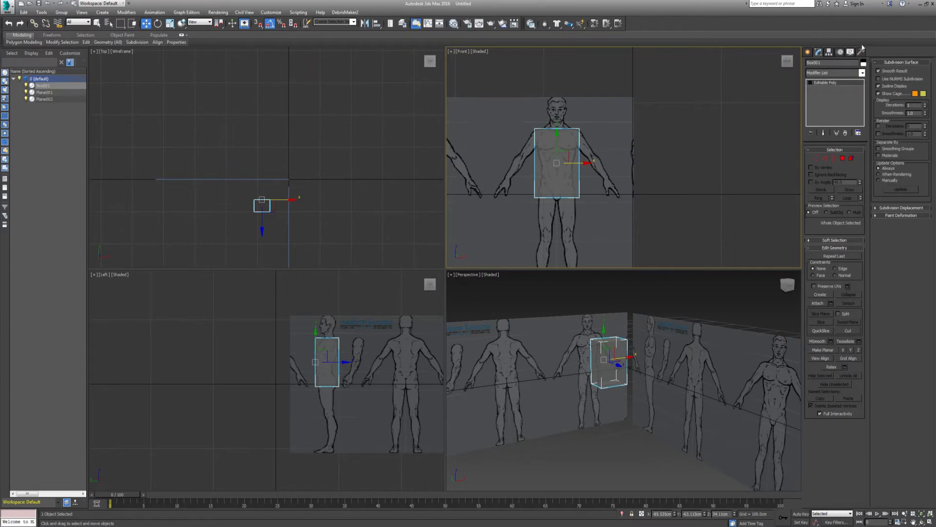
click(827, 157)
drag(473, 165, 595, 168)
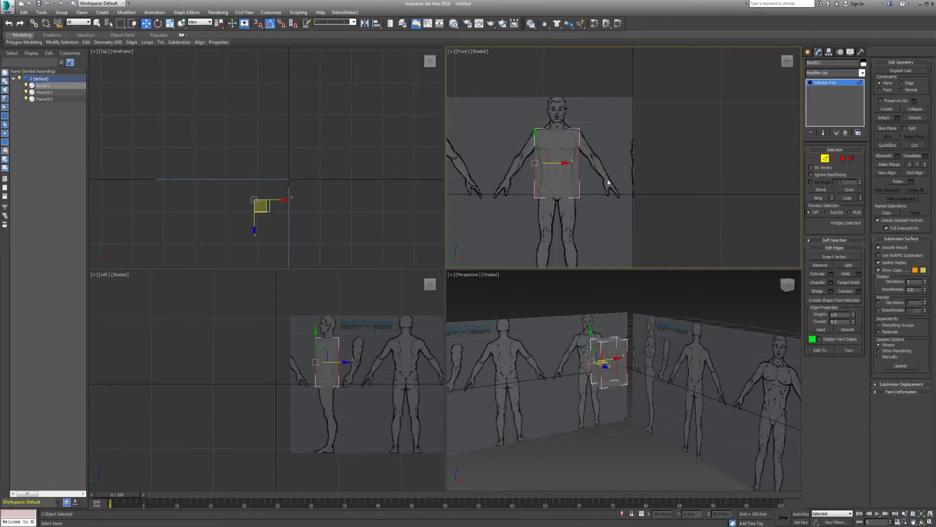
click(849, 291)
- Pull the box's middle vertices in to the front-view torso outline, then raise the bottom vertices to the waist and narrow them
scroll(542, 163, up, 3)
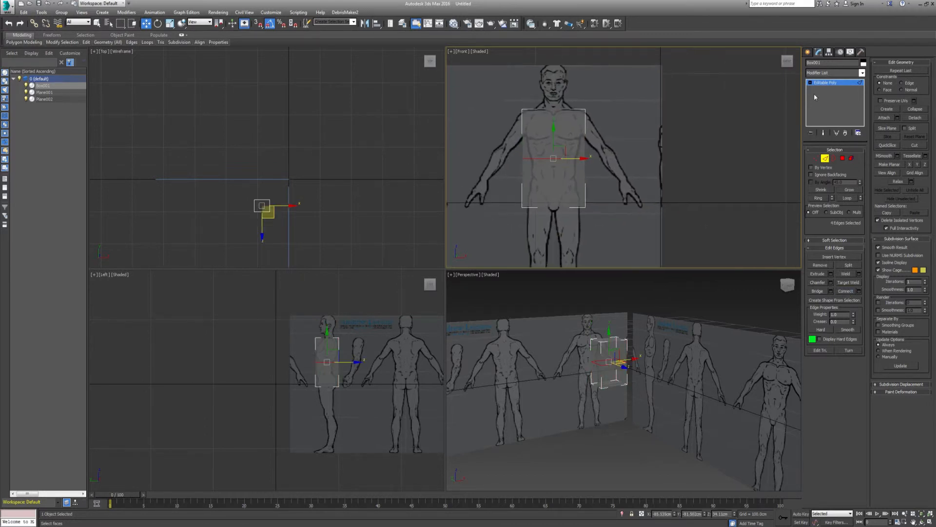
click(816, 158)
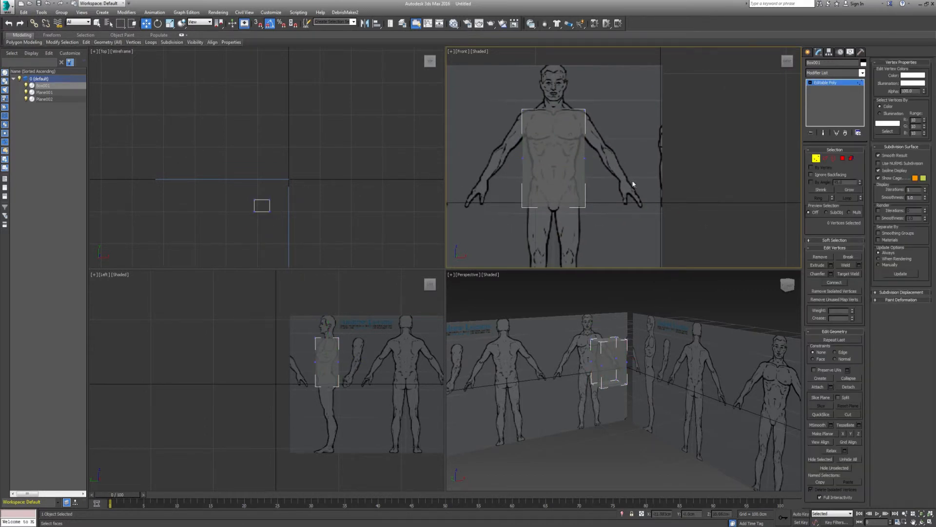
drag(592, 166, 583, 145)
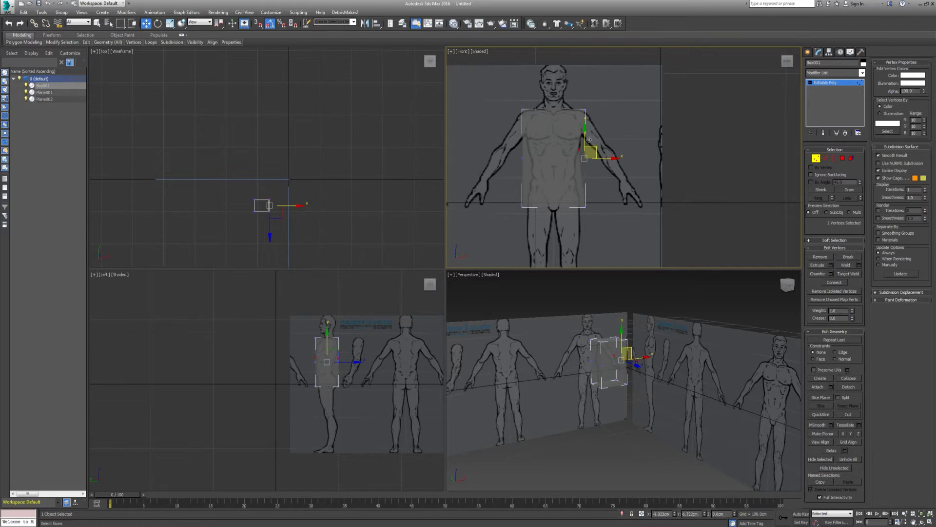
drag(516, 154, 546, 141)
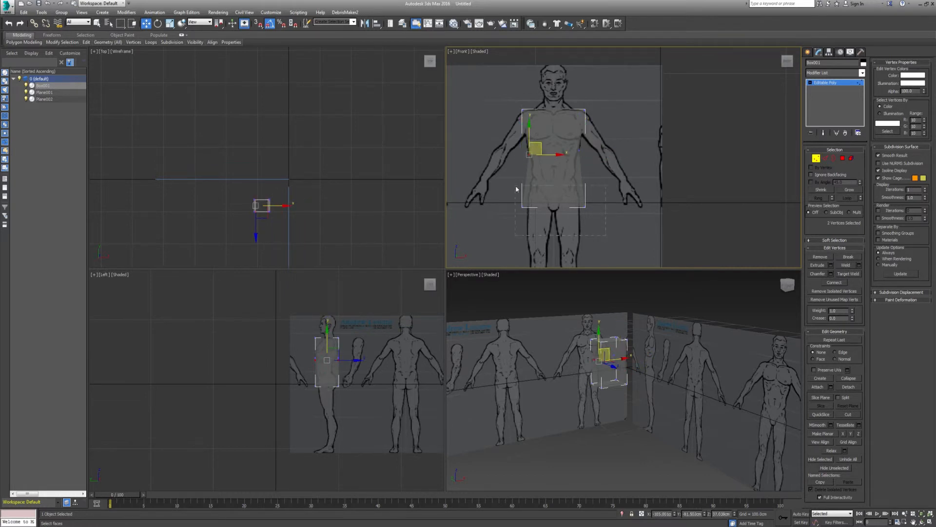
drag(517, 188, 581, 167)
drag(538, 194, 516, 168)
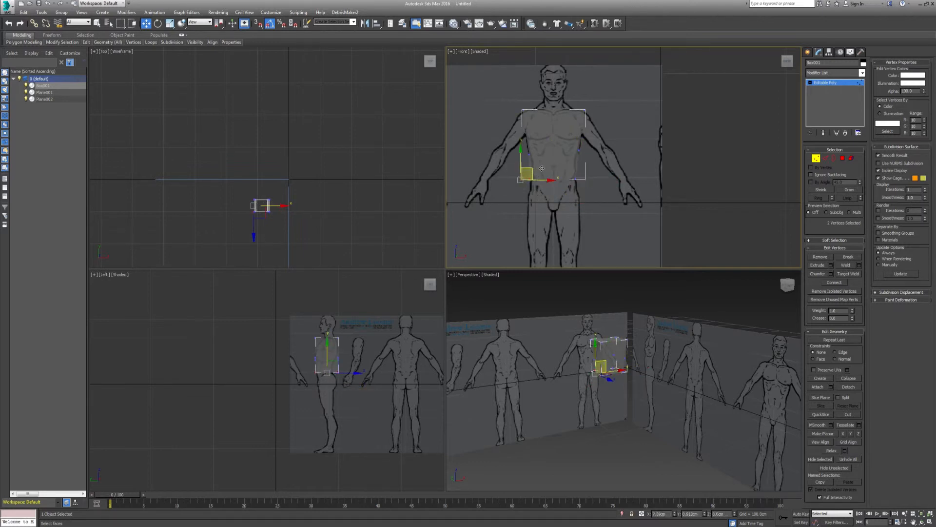
- Reposition the box's back, front and upper front vertices in the Left viewport to follow the figure's side profile
scroll(351, 371, up, 8)
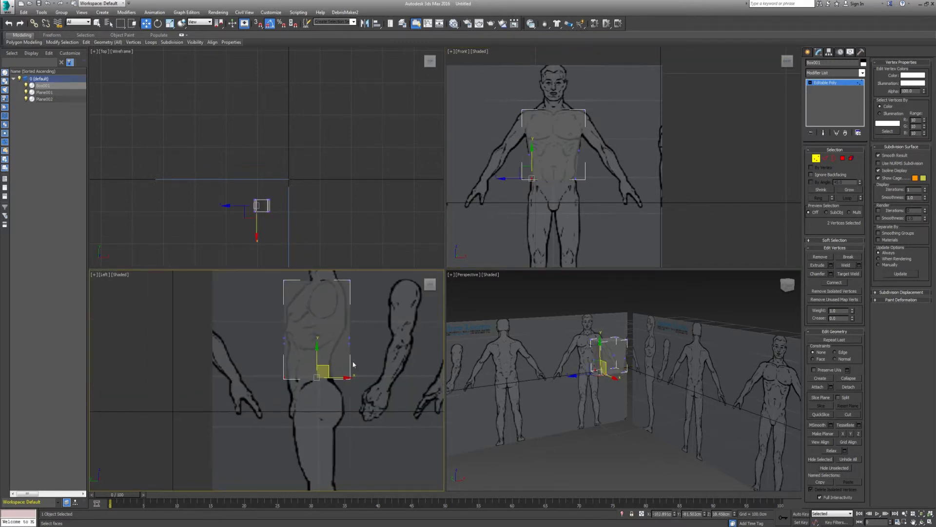
drag(325, 366, 357, 314)
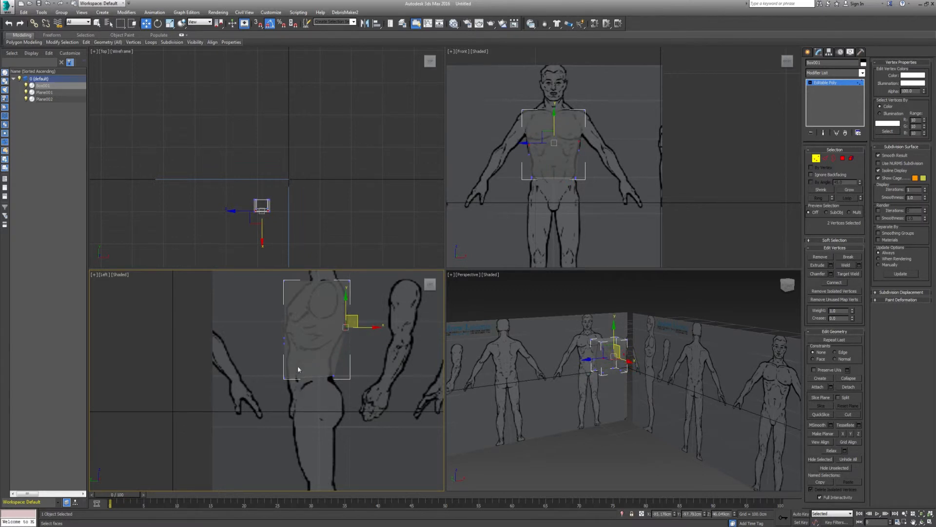
drag(280, 335, 281, 334)
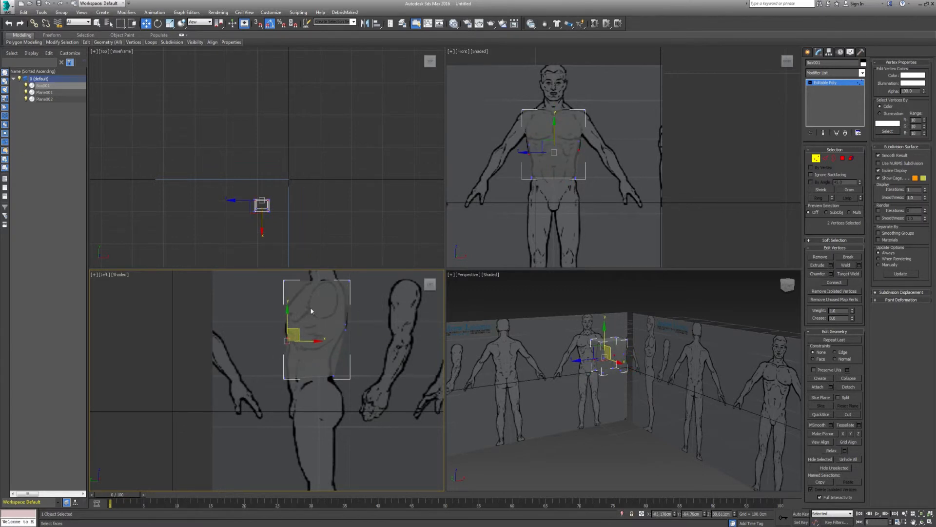
middle_drag(280, 281, 282, 291)
drag(295, 344, 297, 284)
middle_drag(296, 284, 300, 300)
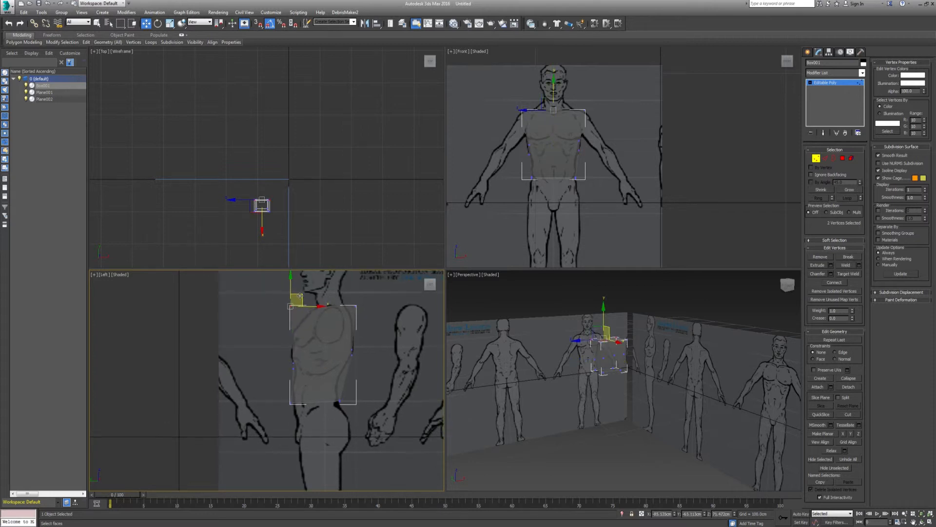
- Connect the torso's front-to-back edges to add a vertical edge loop through the middle of its side profile
drag(302, 301, 317, 441)
key(2)
click(847, 291)
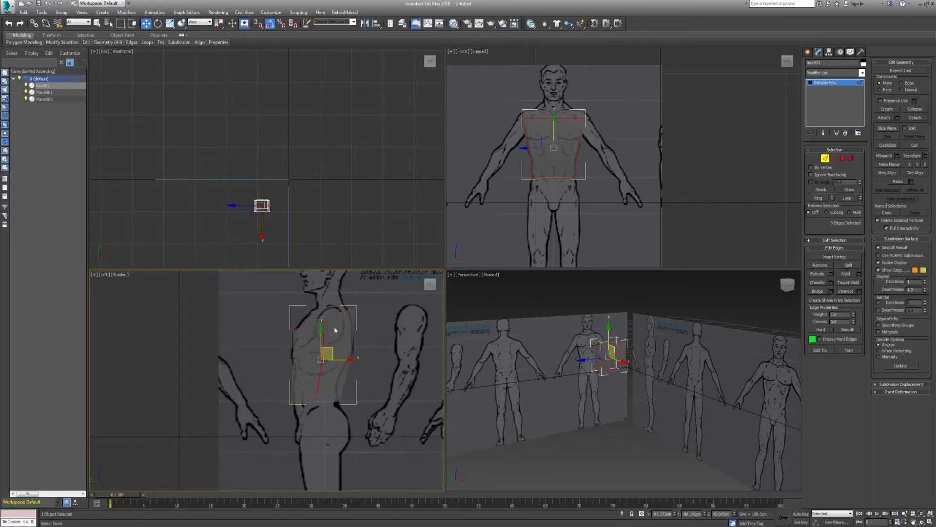
- Raise the new top middle vertices to the base of the neck and display edged faces in the Left viewport
key(1)
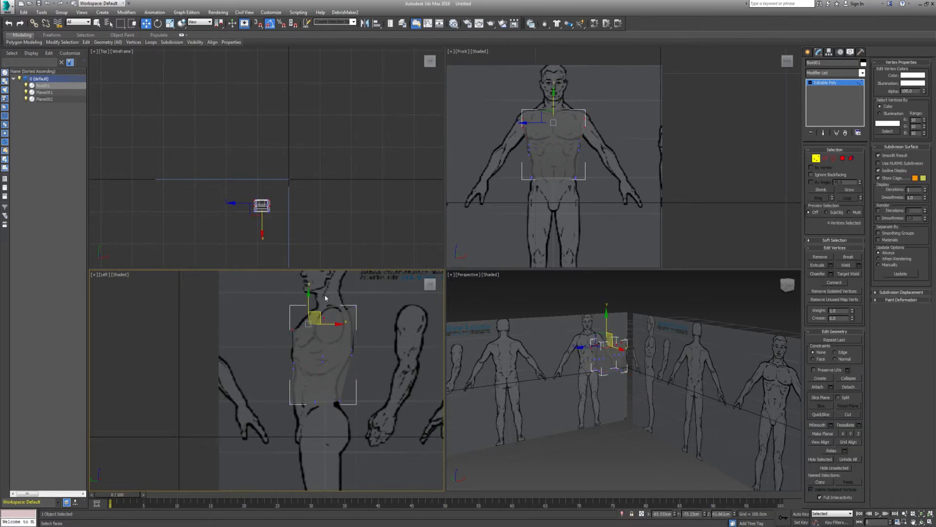
drag(317, 310, 335, 329)
drag(325, 286, 324, 277)
key(F4)
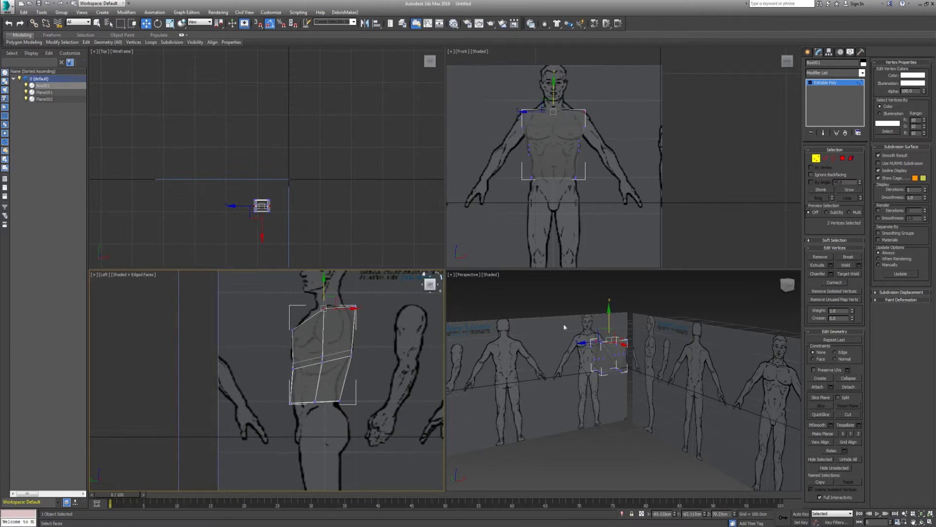
alt+middle_drag(566, 395, 577, 380)
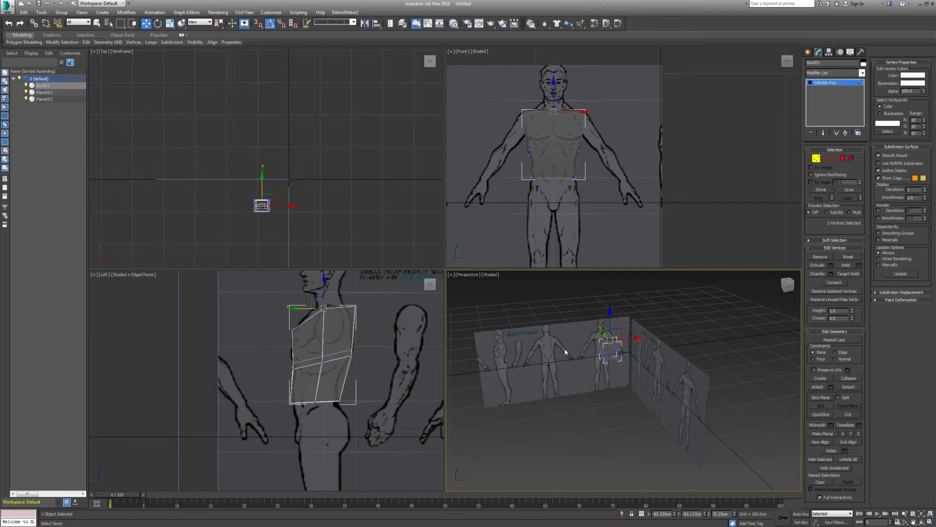
click(840, 85)
scroll(565, 334, up, 3)
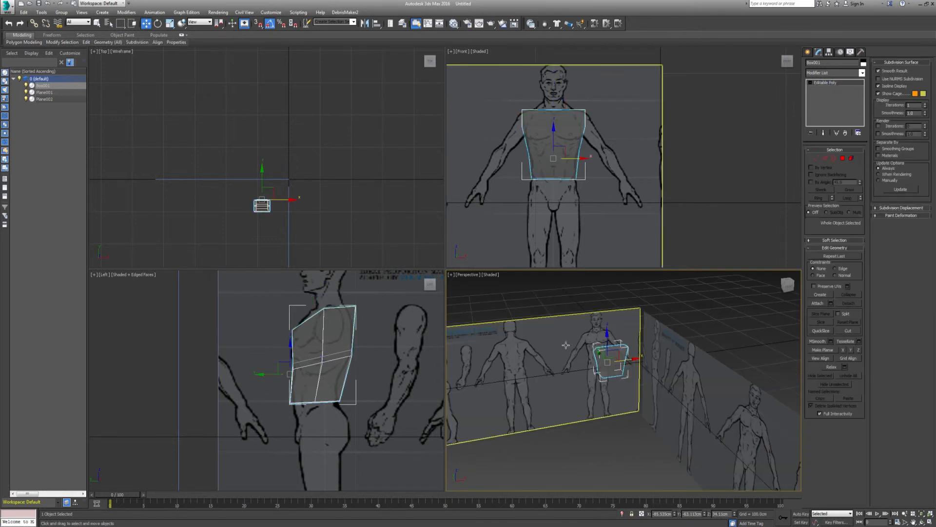
- Switch the front-facing reference plane's display properties from by layer to by object, keeping the plane in its original position
click(547, 349)
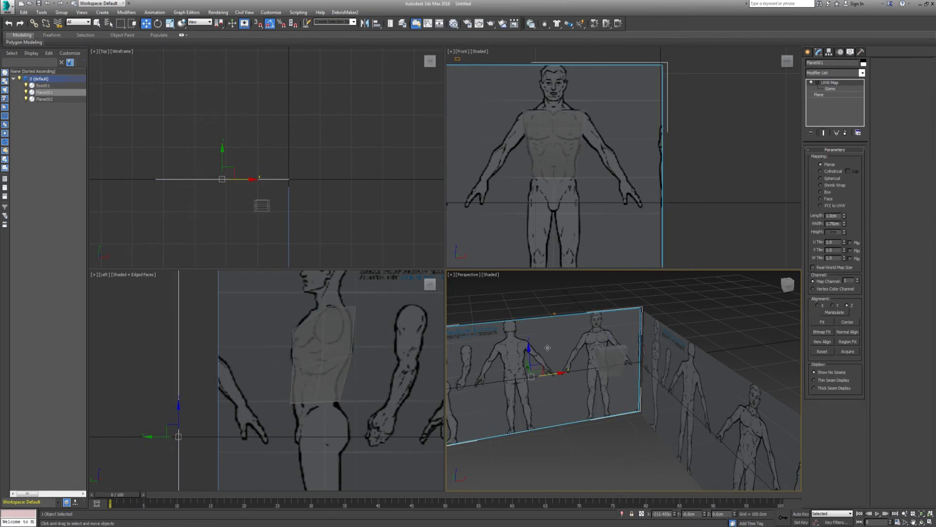
drag(536, 368, 563, 366)
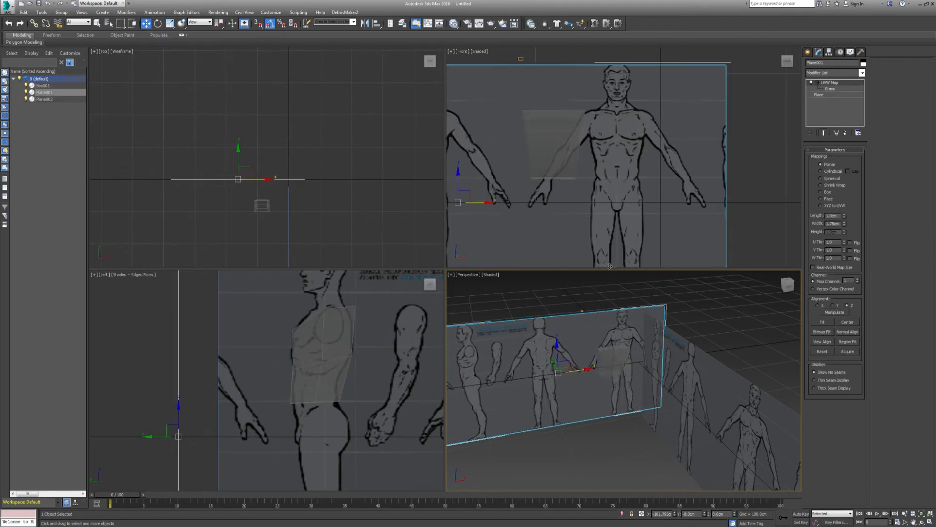
key(ctrl+z)
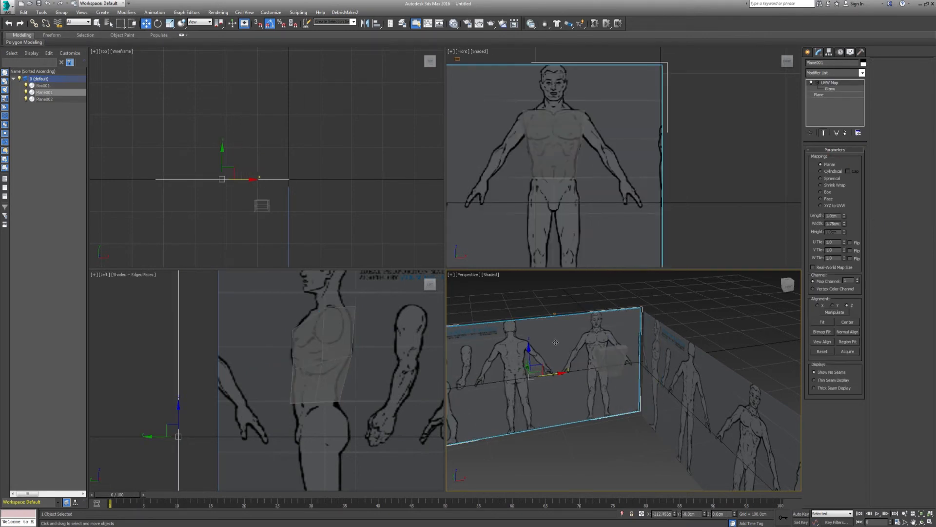
key(alt+Return)
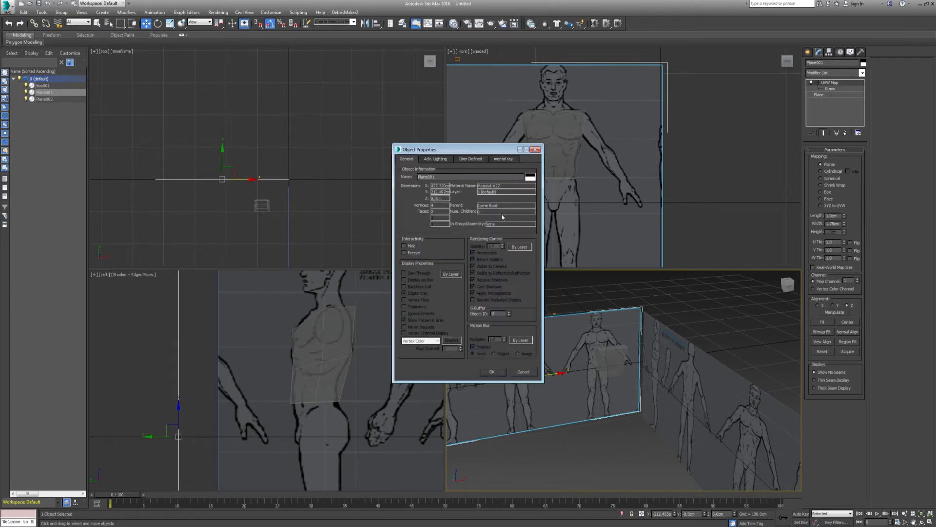
click(451, 275)
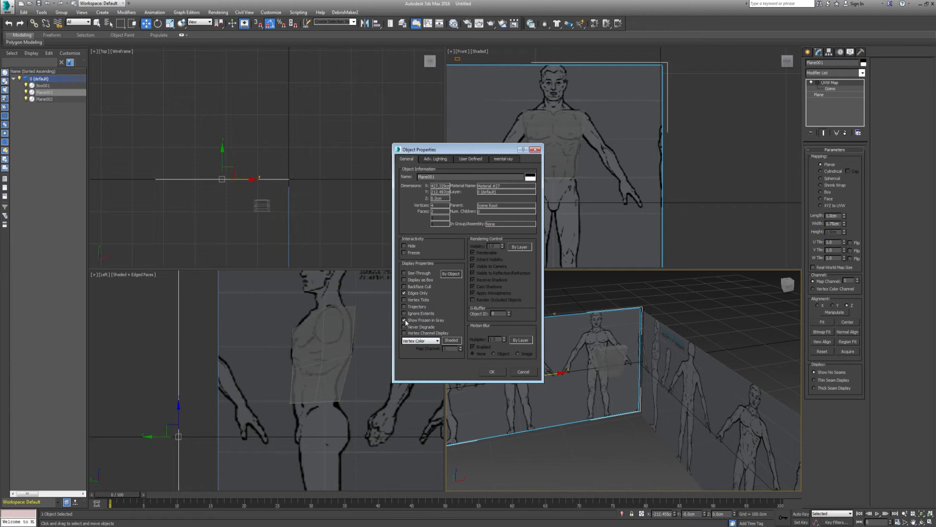
click(491, 372)
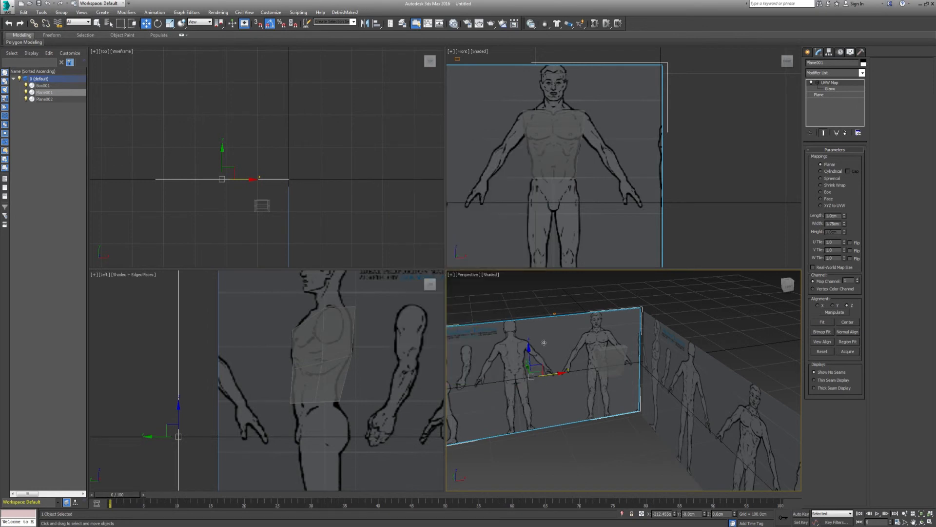
click(563, 292)
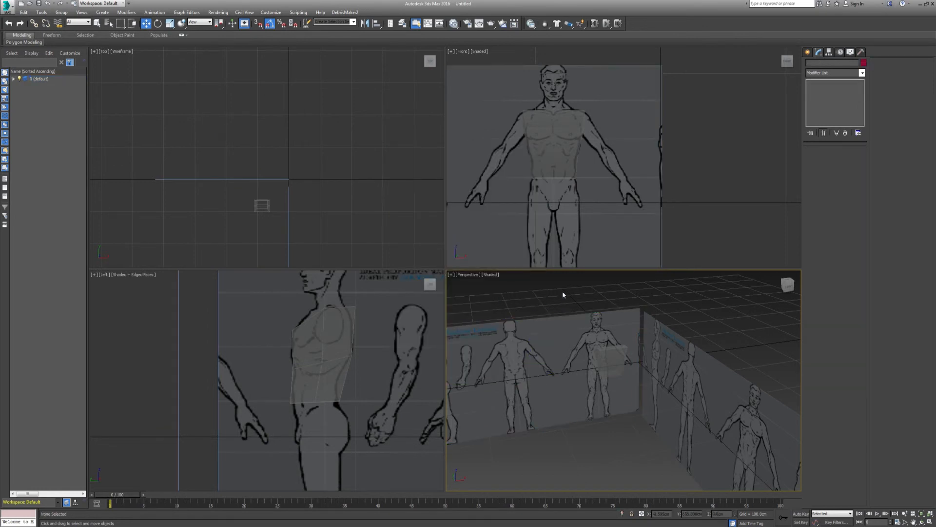
- Switch the rotated side reference plane's display properties to by object and freeze the plane
alt+middle_drag(561, 378, 523, 378)
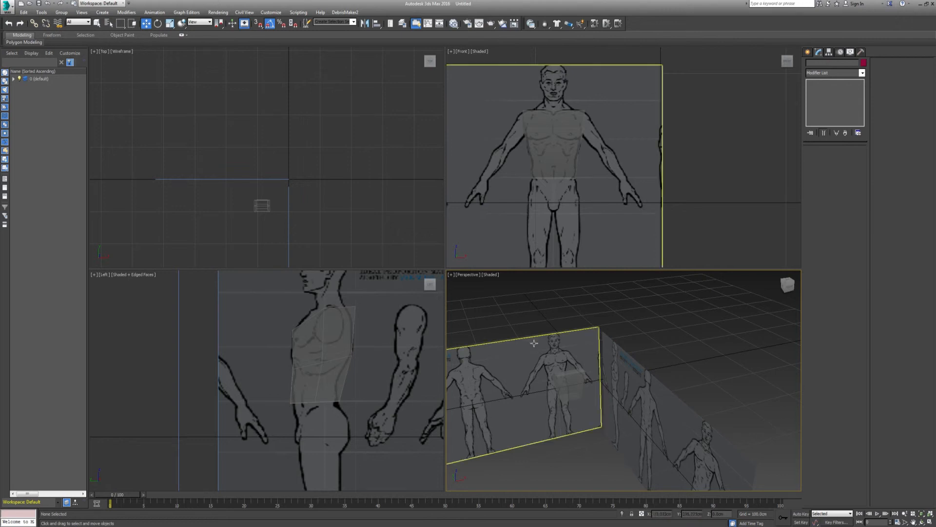
alt+middle_drag(521, 373, 617, 336)
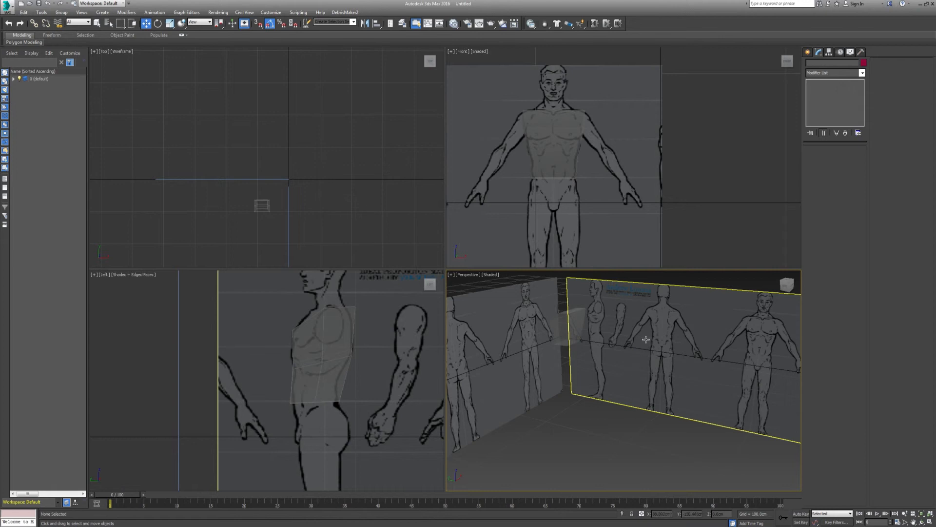
alt+middle_drag(642, 315, 617, 332)
click(619, 324)
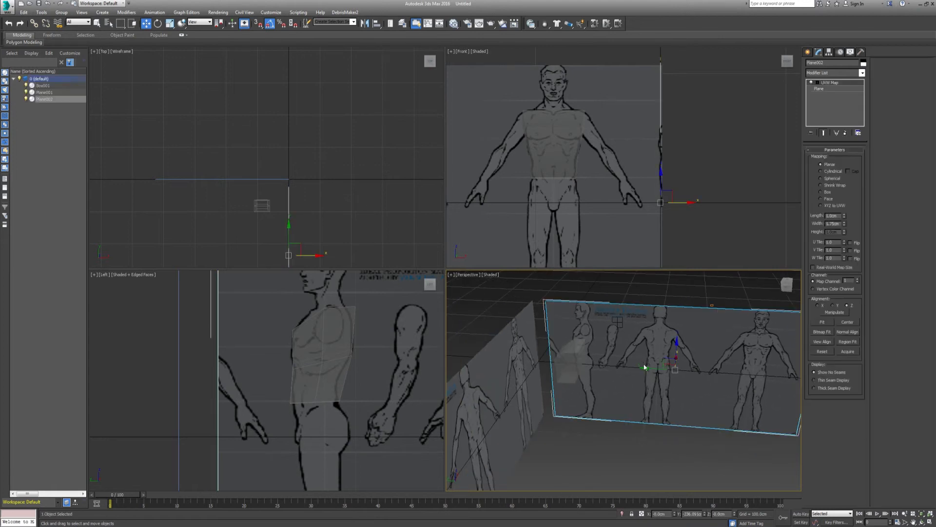
key(alt+Return)
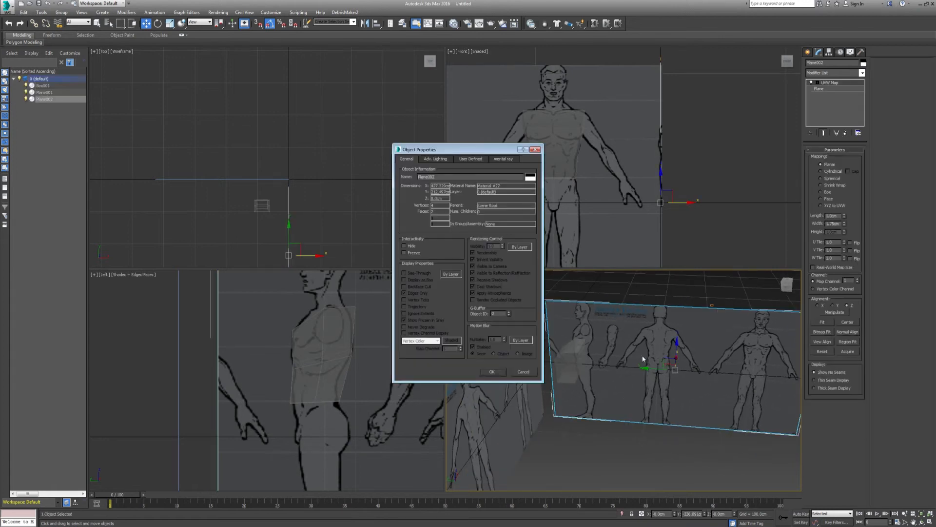
click(445, 275)
click(500, 371)
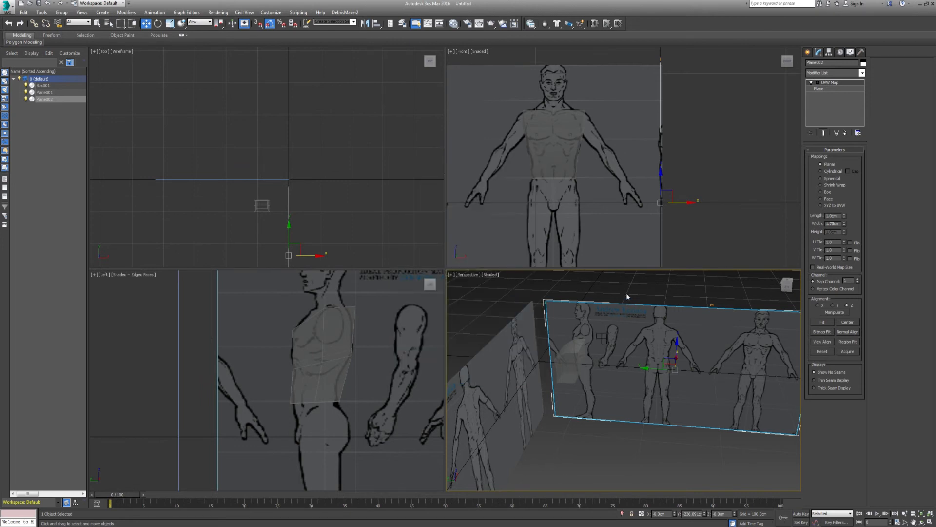
key(6)
alt+middle_drag(642, 366, 633, 342)
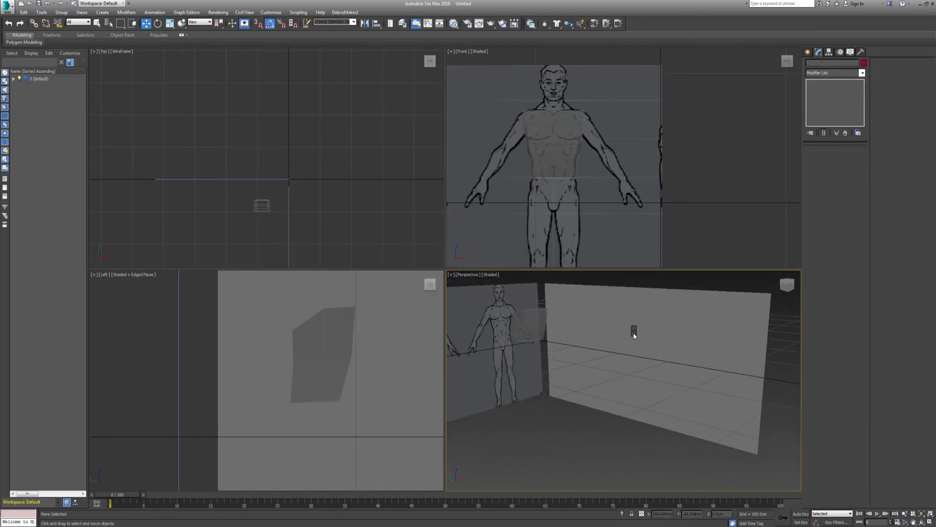
- Unfreeze the side reference plane, turn off Show Frozen in Gray in its object properties, and clear the selection
key(6)
click(632, 316)
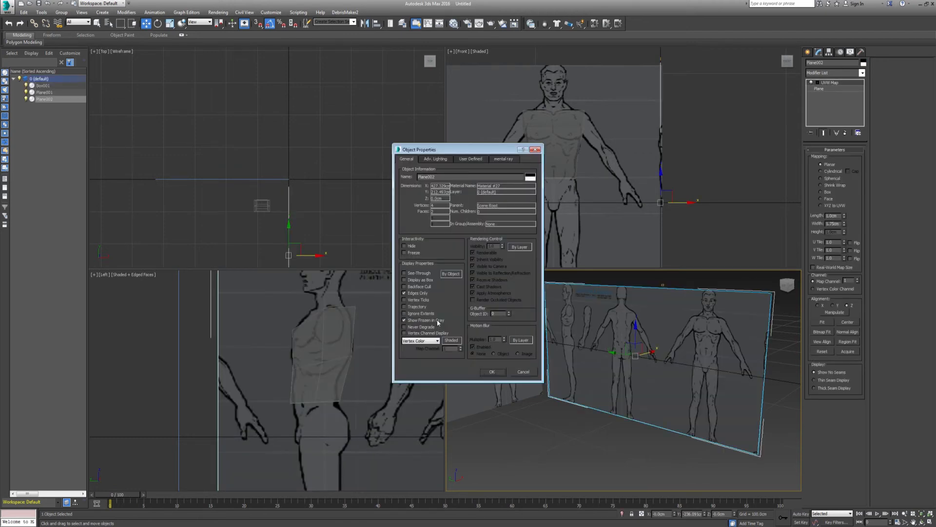
click(492, 371)
alt+middle_drag(595, 361, 608, 383)
ctrl+click(512, 323)
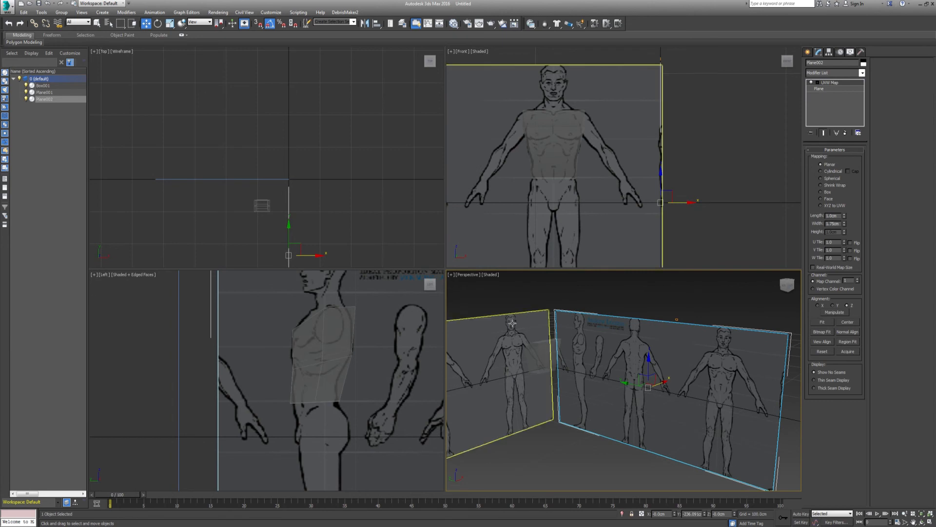
click(538, 283)
alt+middle_drag(542, 302, 558, 352)
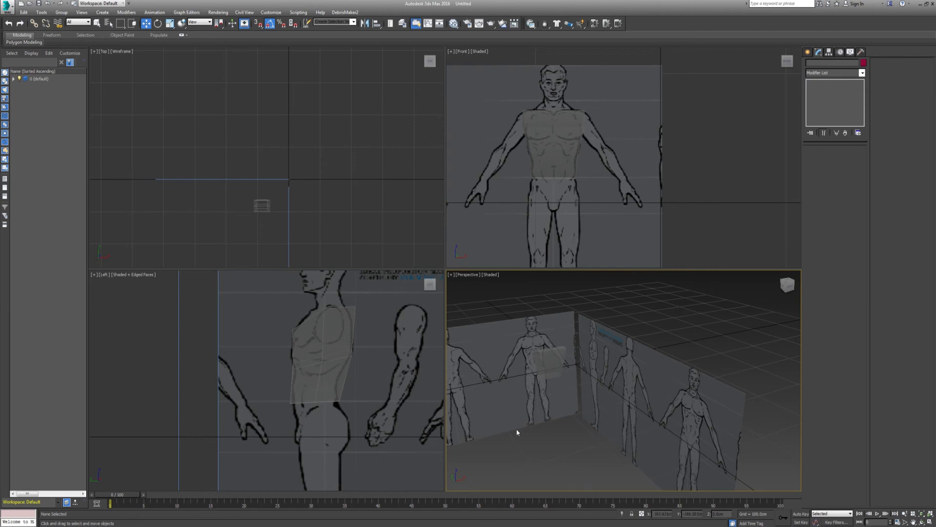
alt+middle_drag(595, 352, 577, 346)
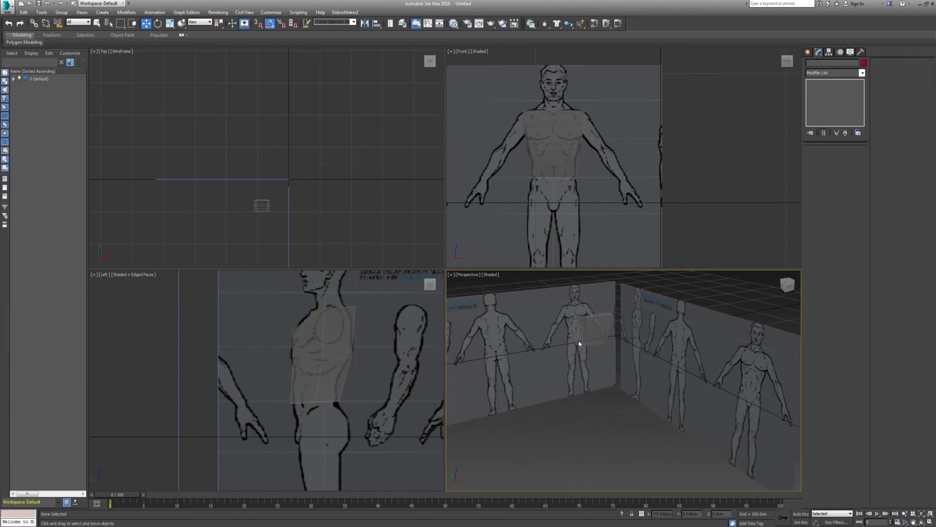
alt+middle_drag(579, 343, 574, 332)
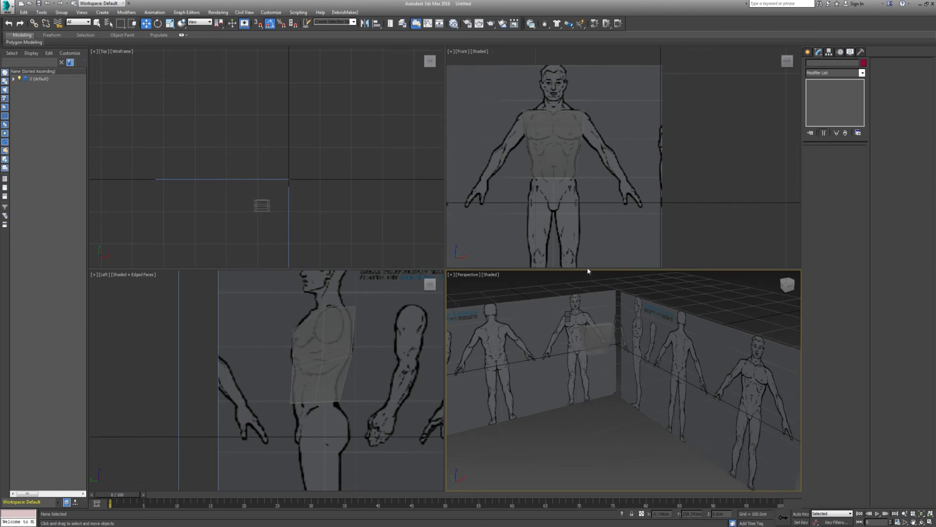
- Mirror the image on the front-facing reference plane by rotating its UVW Map gizmo half a turn about the vertical axis
click(546, 341)
middle_drag(533, 372, 606, 394)
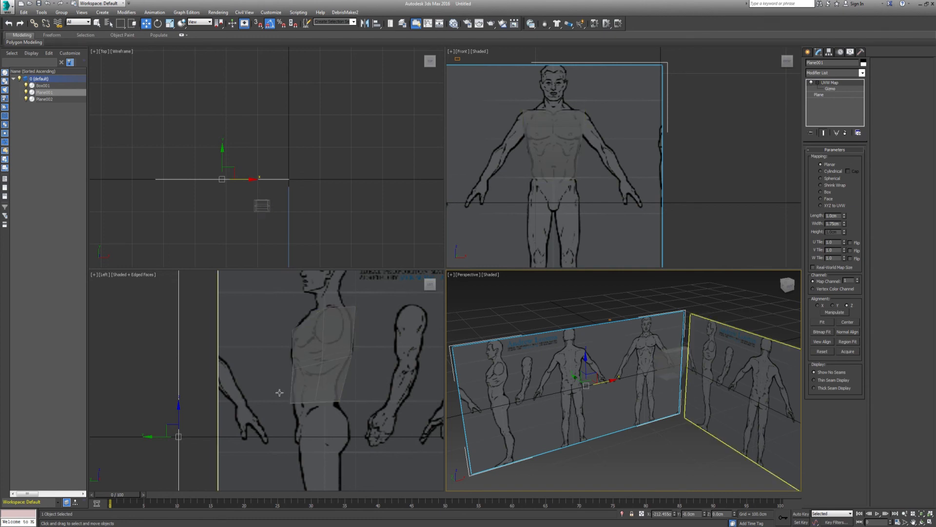
click(829, 88)
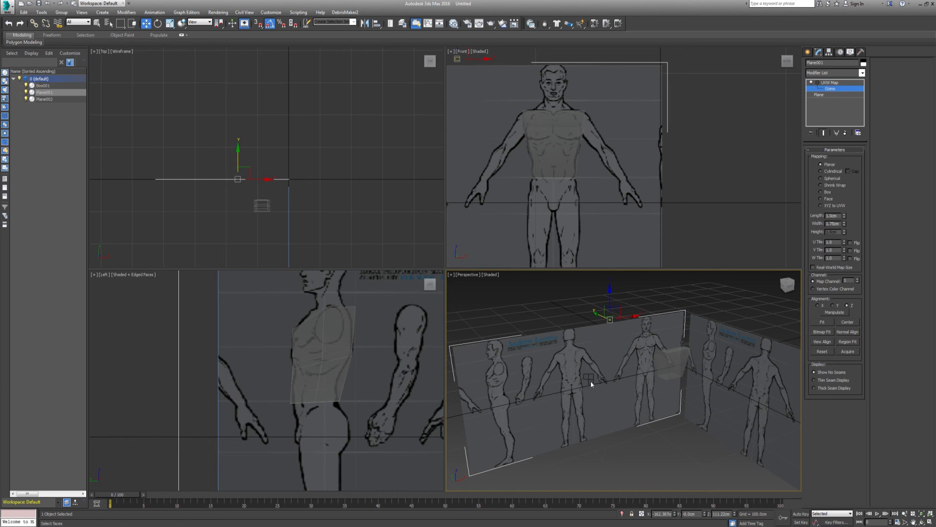
key(e)
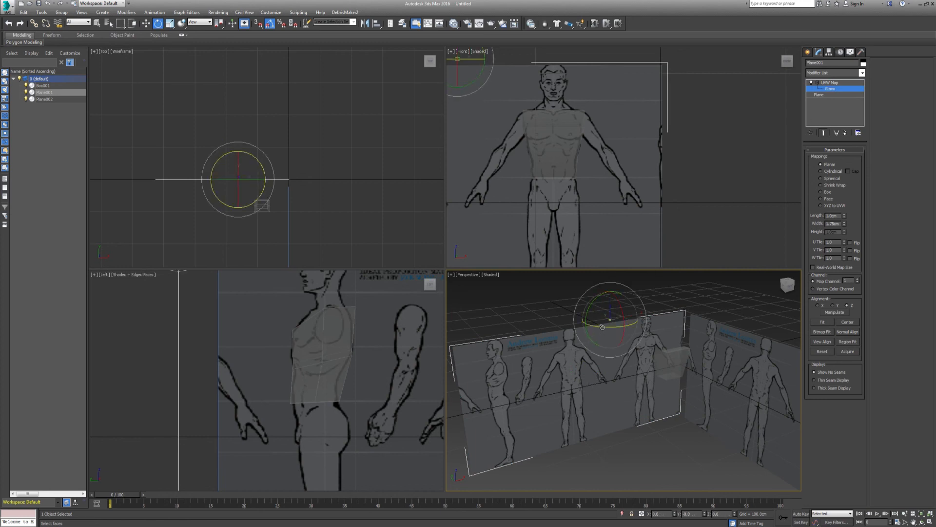
drag(603, 328, 664, 325)
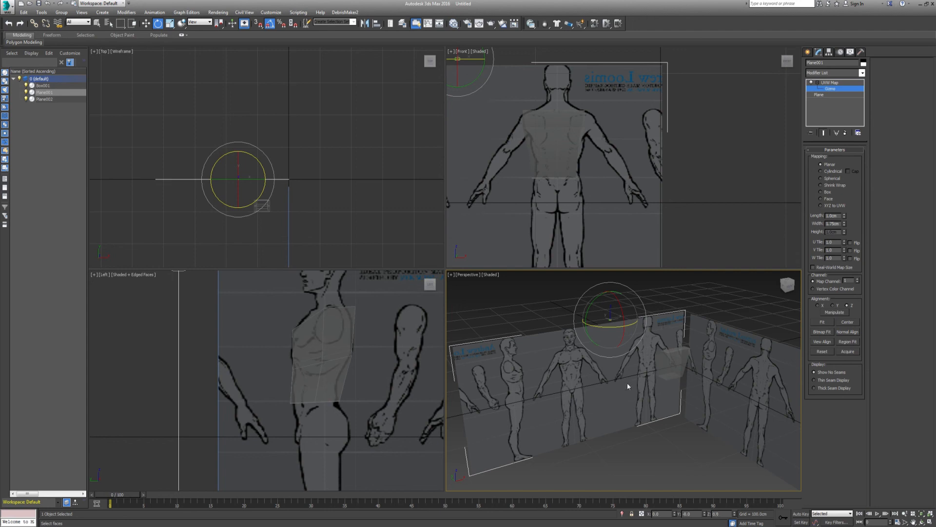
alt+middle_drag(627, 382, 579, 360)
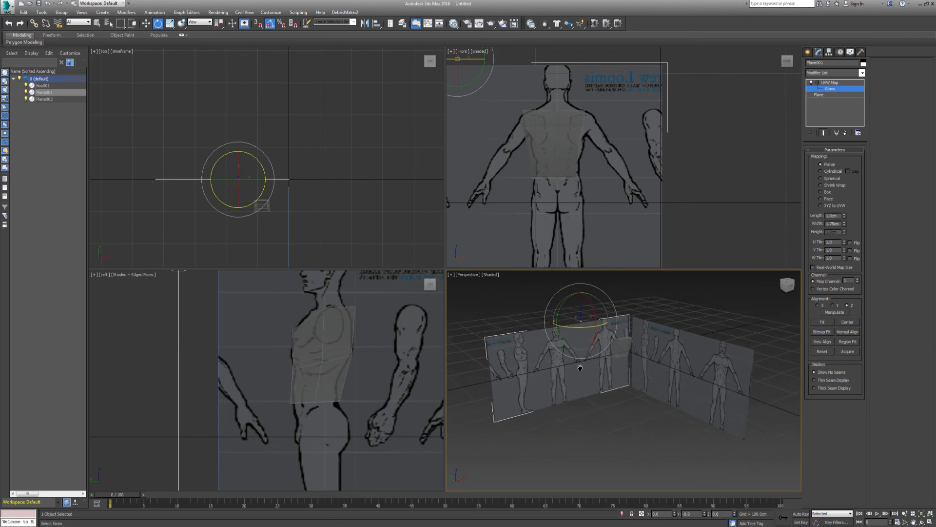